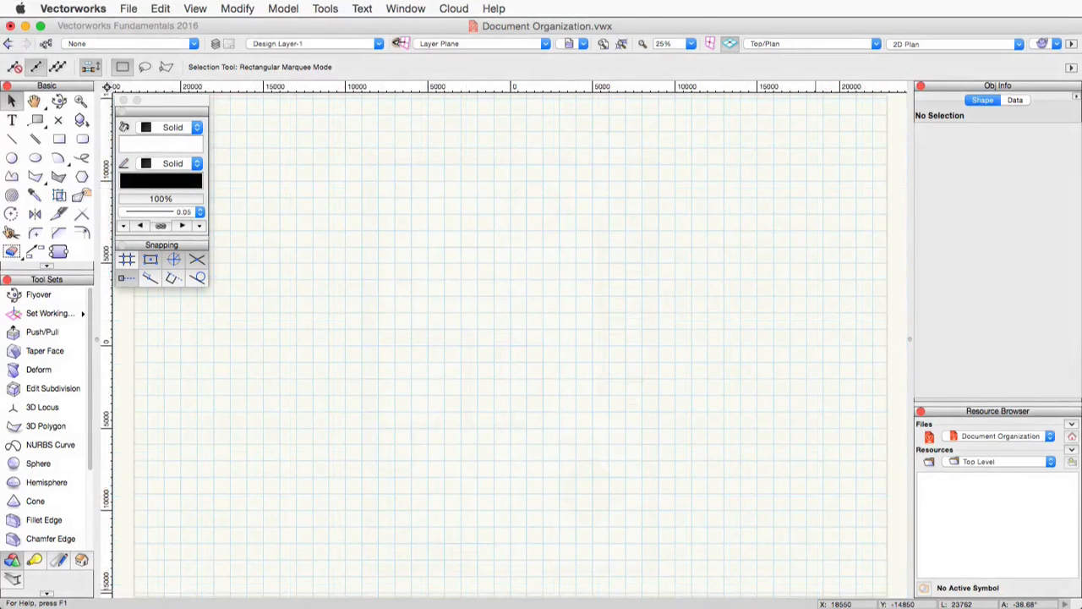
Review the document's existing Dimension and None classes in the Organization dialog
left_click(326, 9)
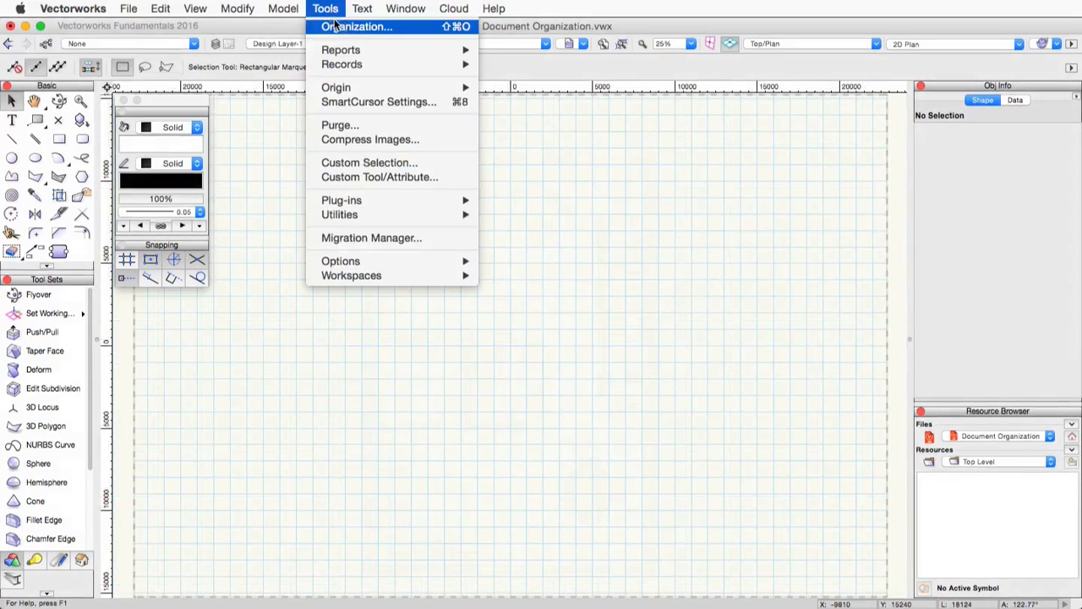
left_click(355, 26)
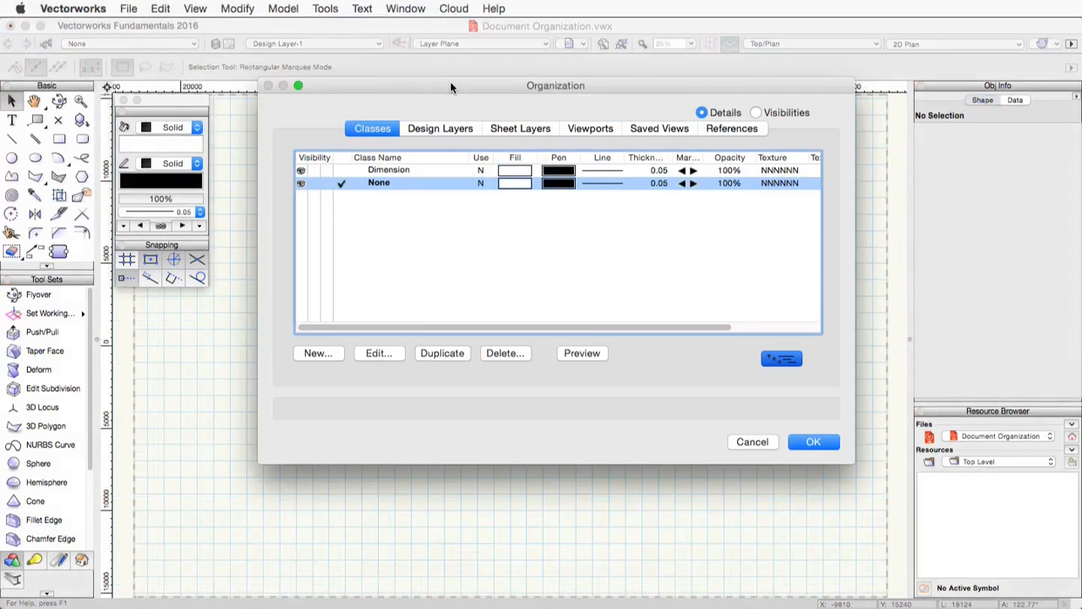
left_click_drag(450, 81, 398, 81)
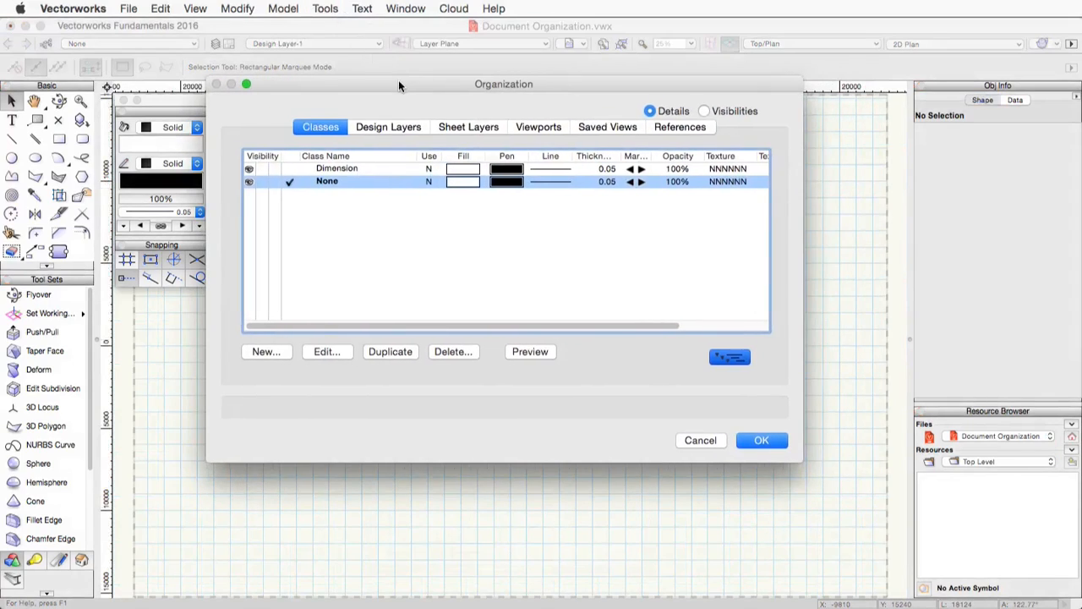
left_click(351, 168)
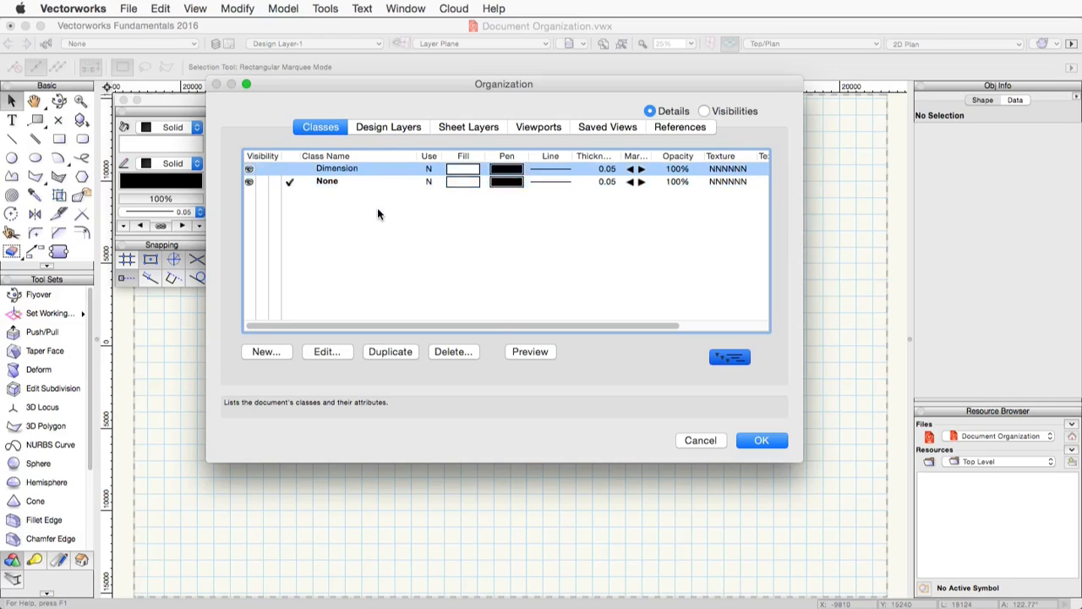
left_click(348, 183)
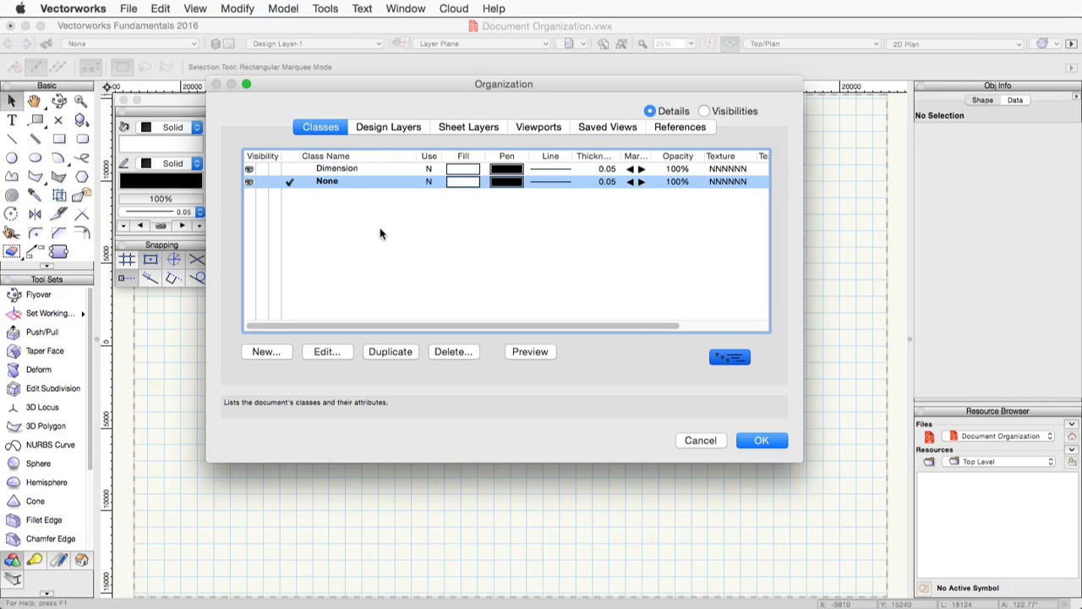
left_click(762, 440)
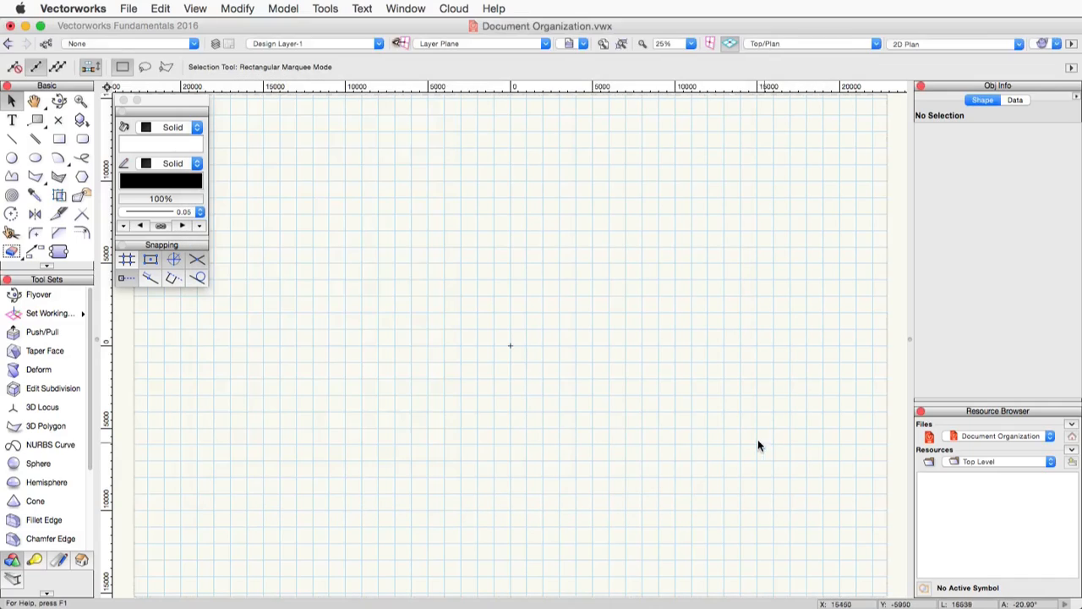
Draw a horizontal constrained linear dimension about 16700 mm long across the middle of the drawing, with its dimension line above the measured points
left_click(60, 562)
left_click(52, 296)
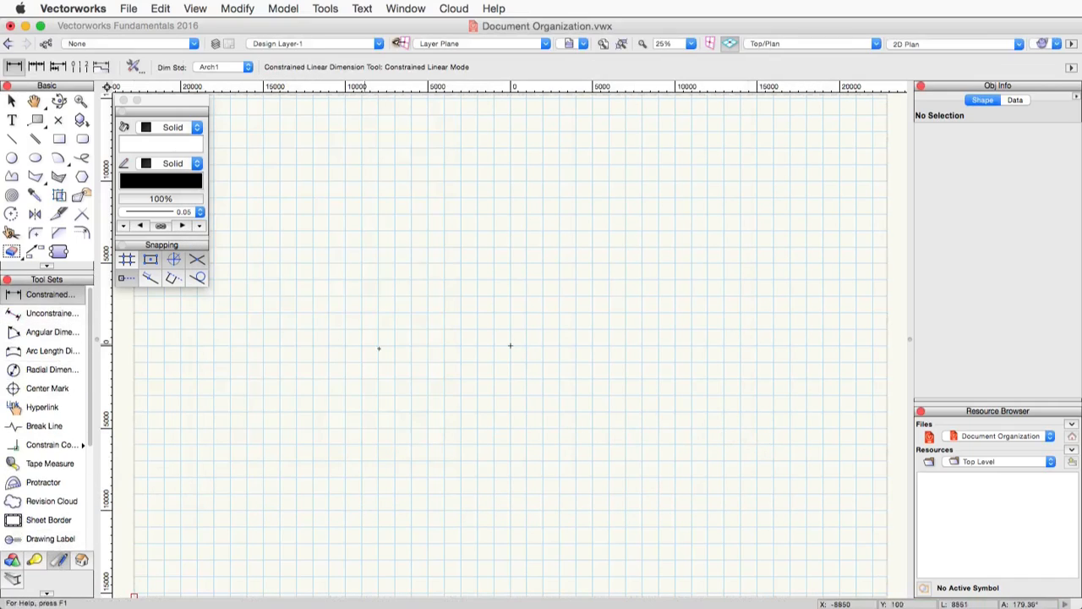
left_click(371, 359)
left_click(647, 358)
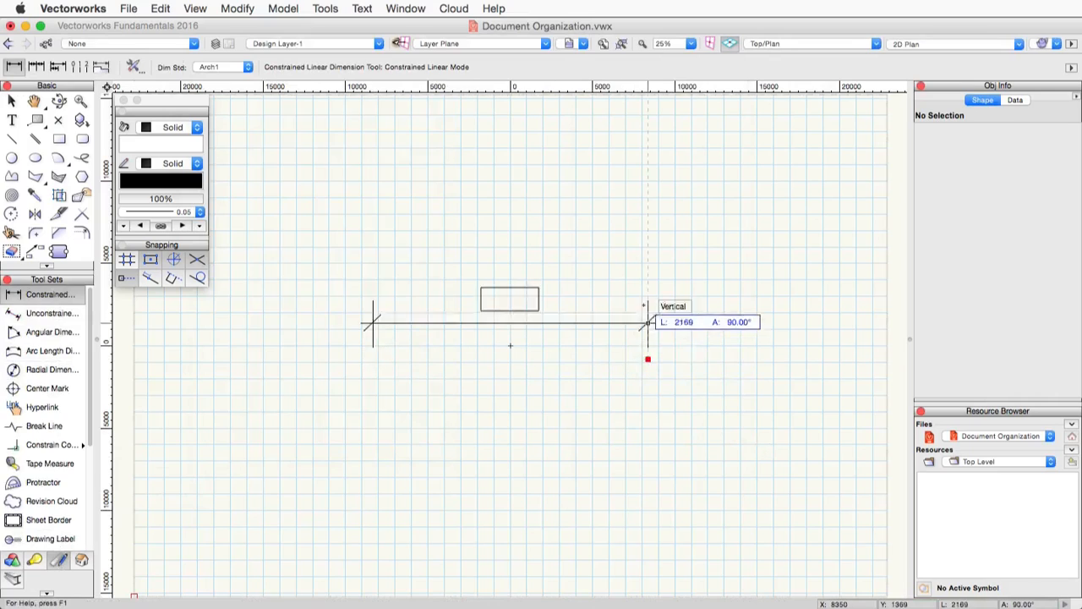
left_click(647, 244)
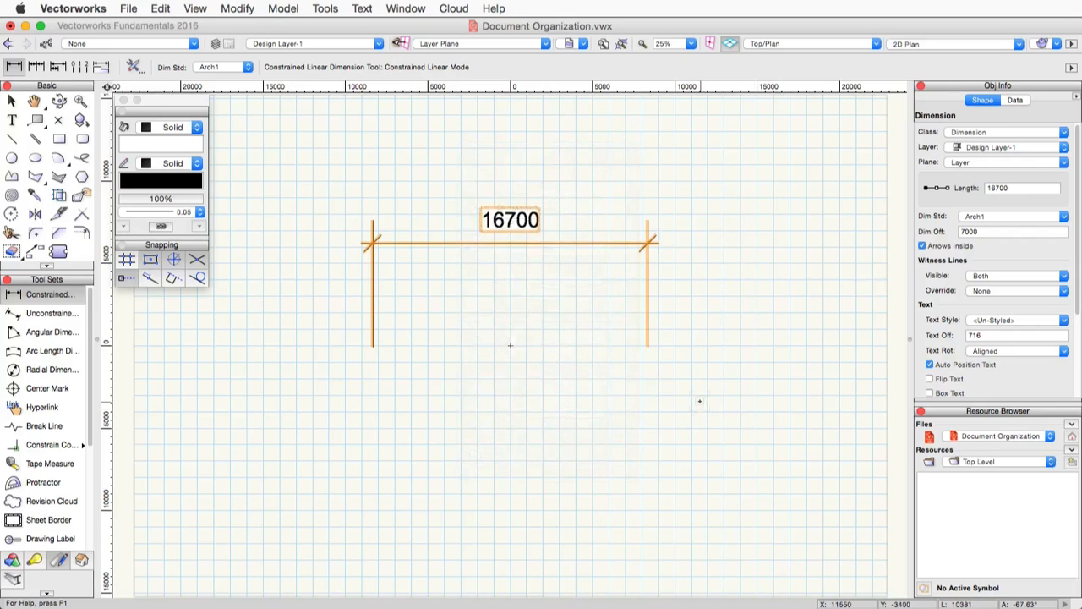
Make Dimension the active class and switch the active class back to None
left_click(193, 43)
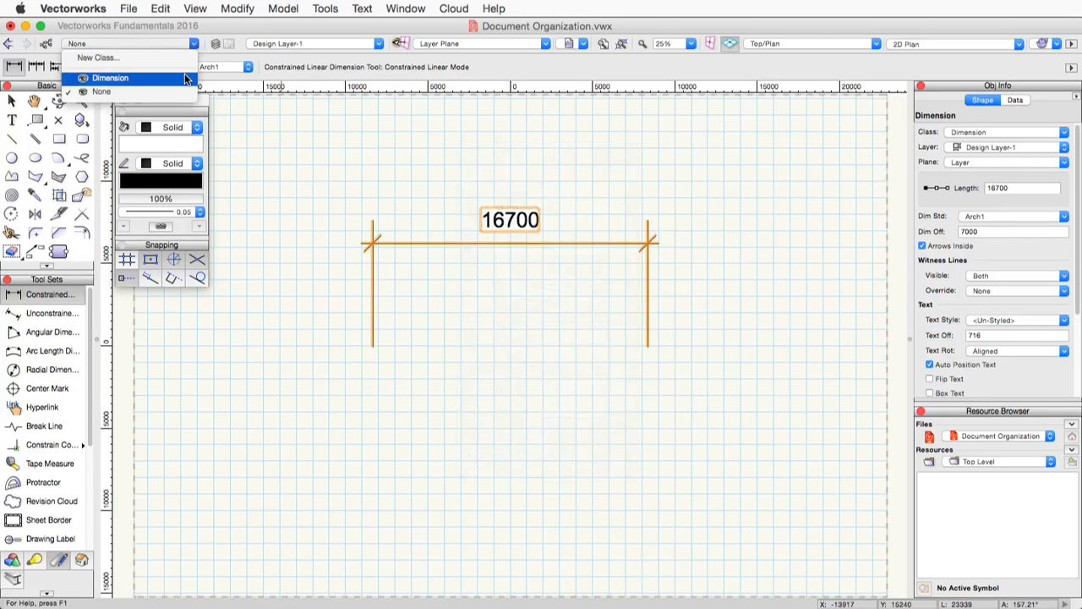
left_click(106, 77)
left_click(194, 43)
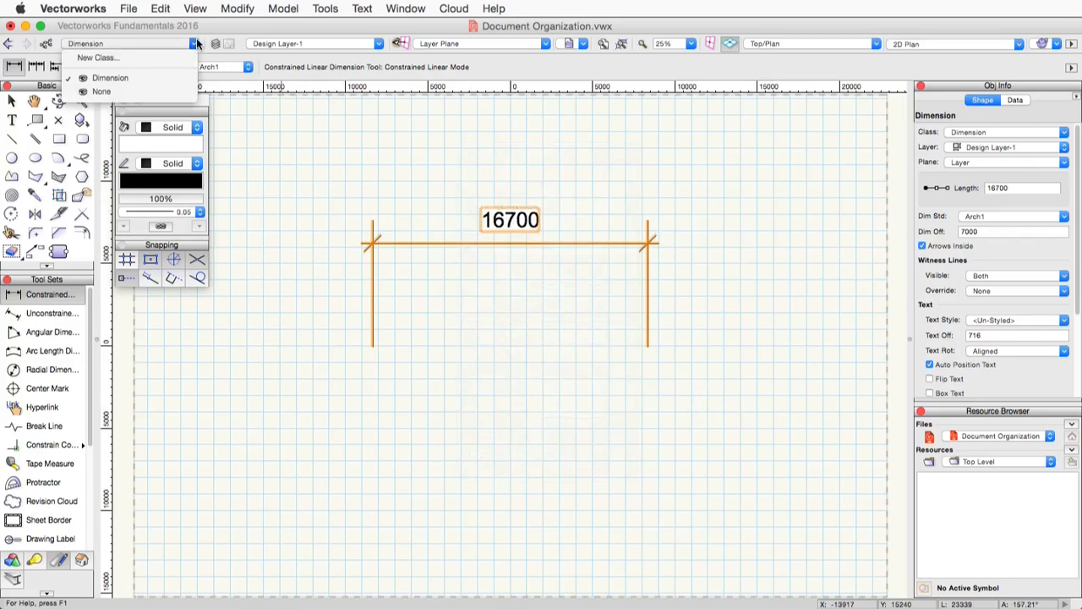
left_click(182, 91)
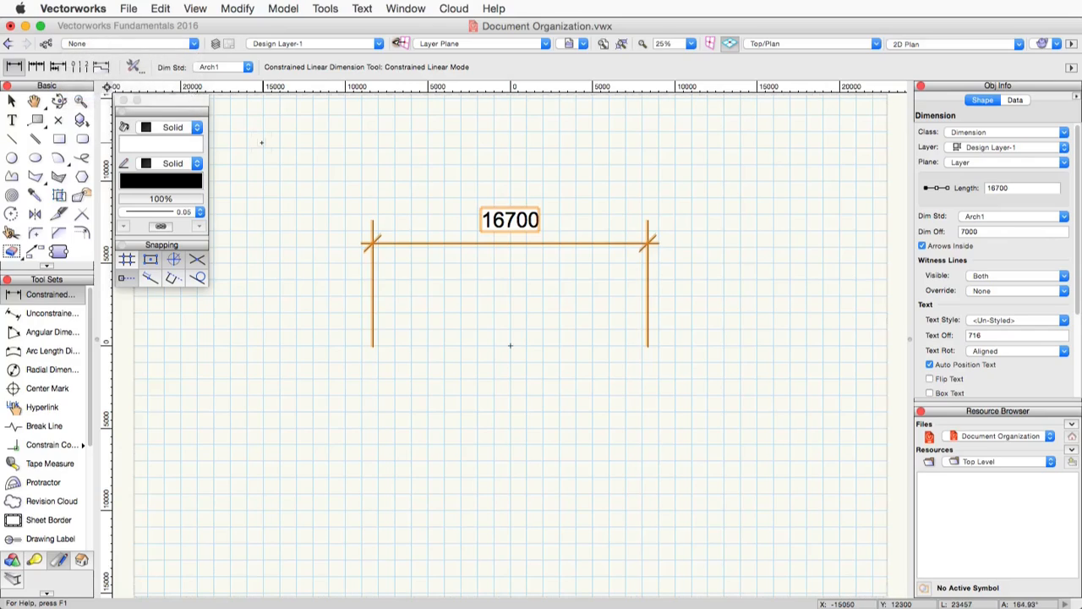
Reassign the selected dimension object to the None class
left_click(1064, 133)
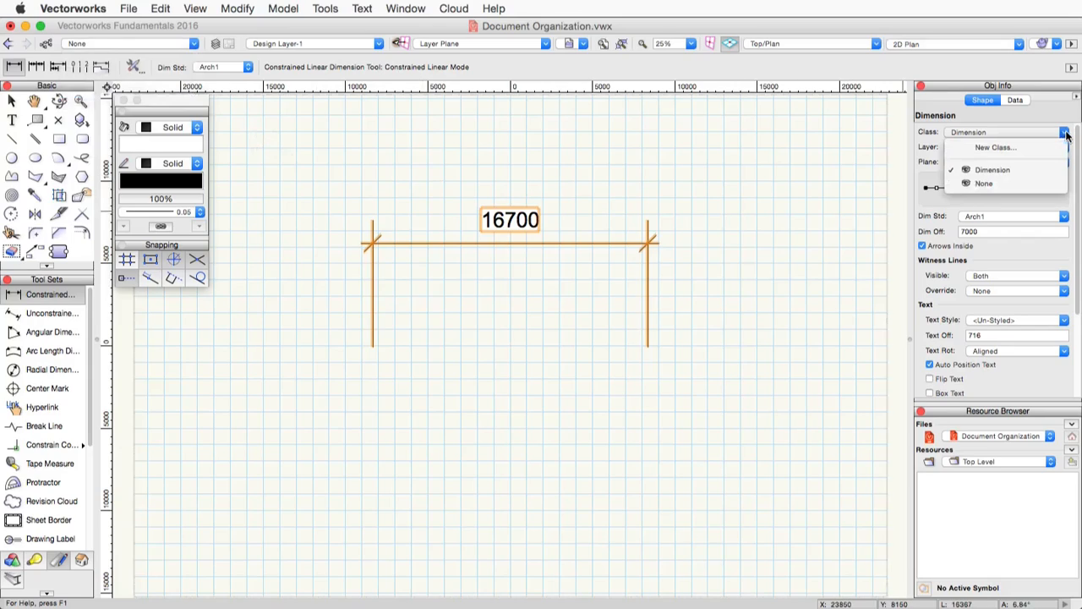
left_click(1041, 185)
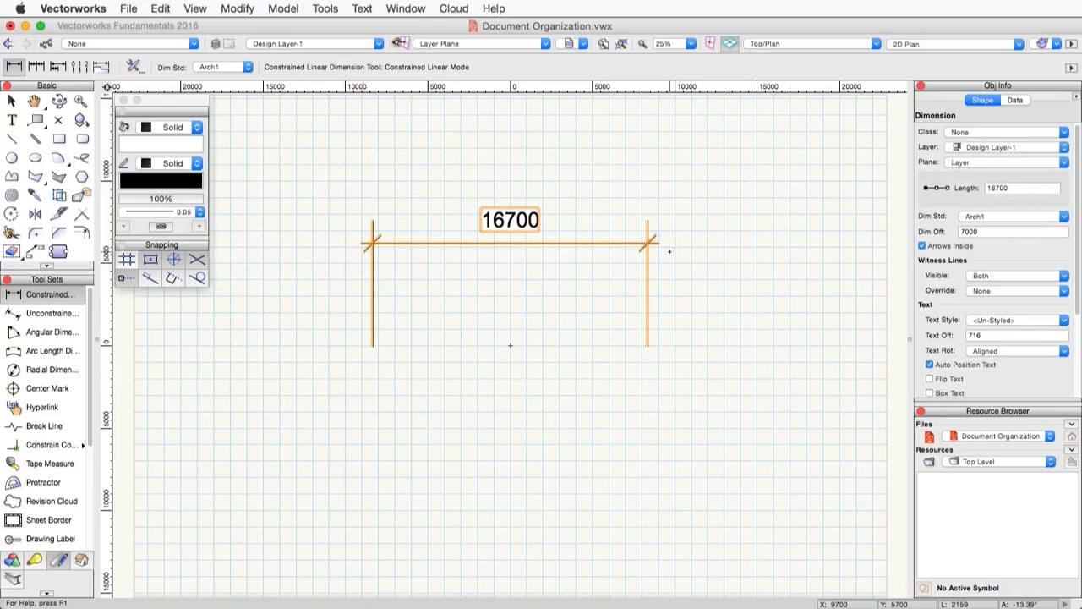
Create a class named New in the Organization dialog, with the option to edit its properties after creation
left_click(325, 9)
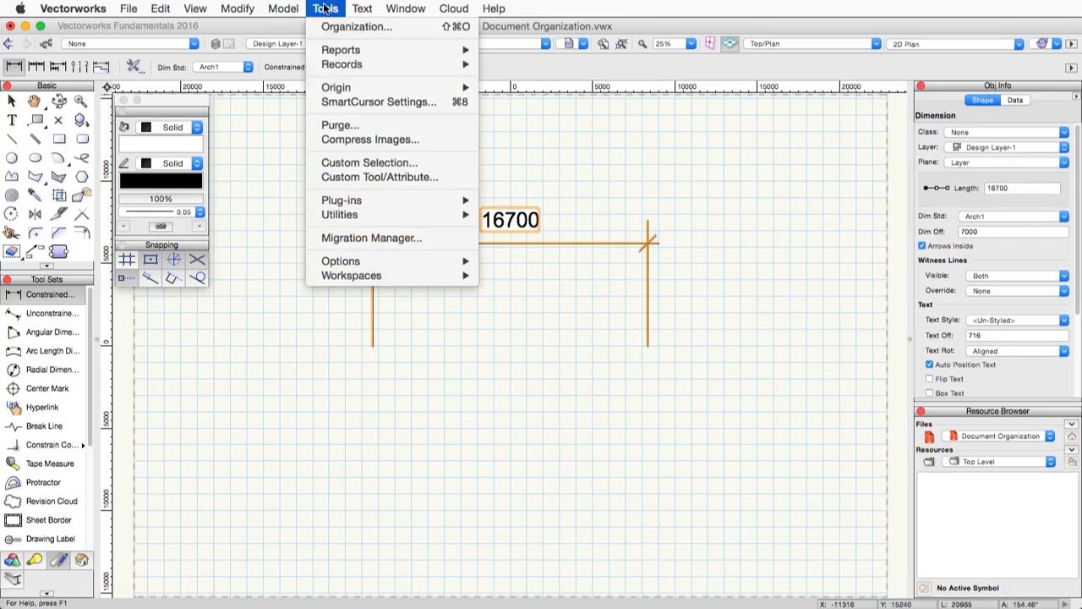
left_click(399, 30)
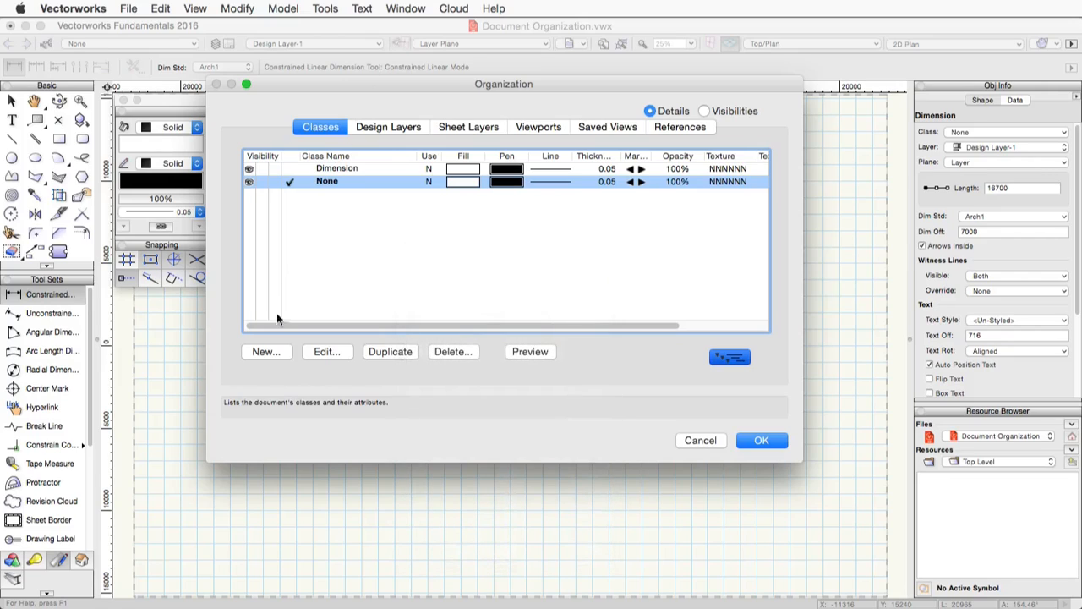
left_click(266, 350)
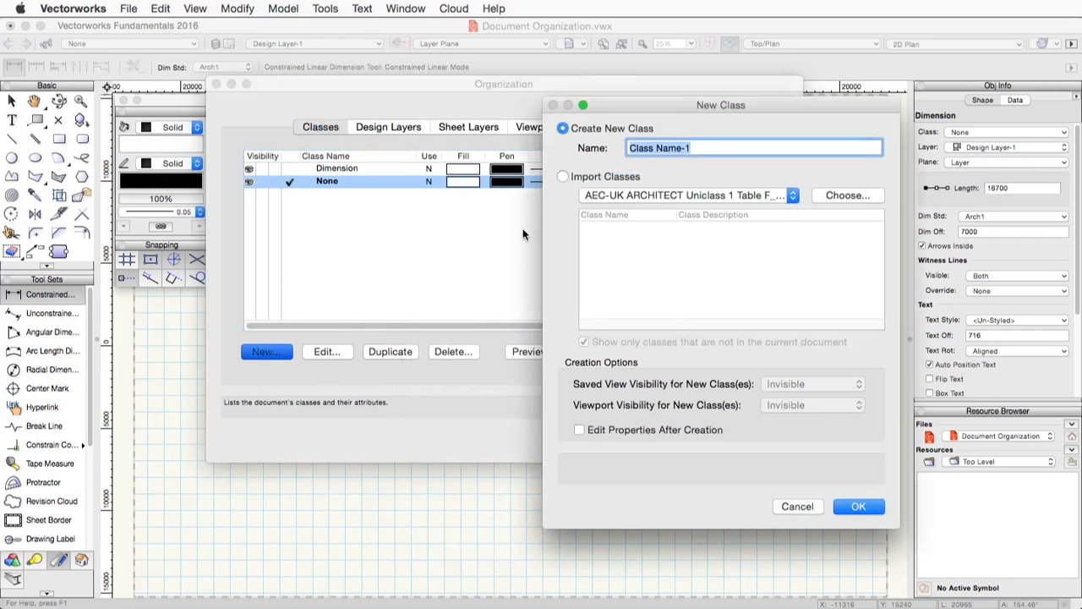
type("New")
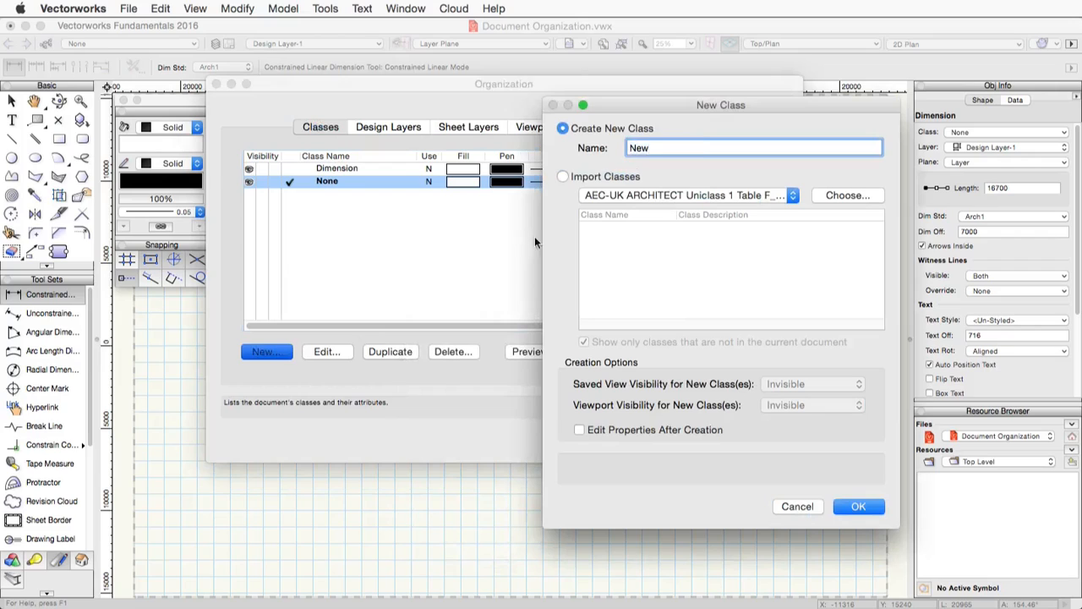
left_click(592, 430)
left_click(856, 506)
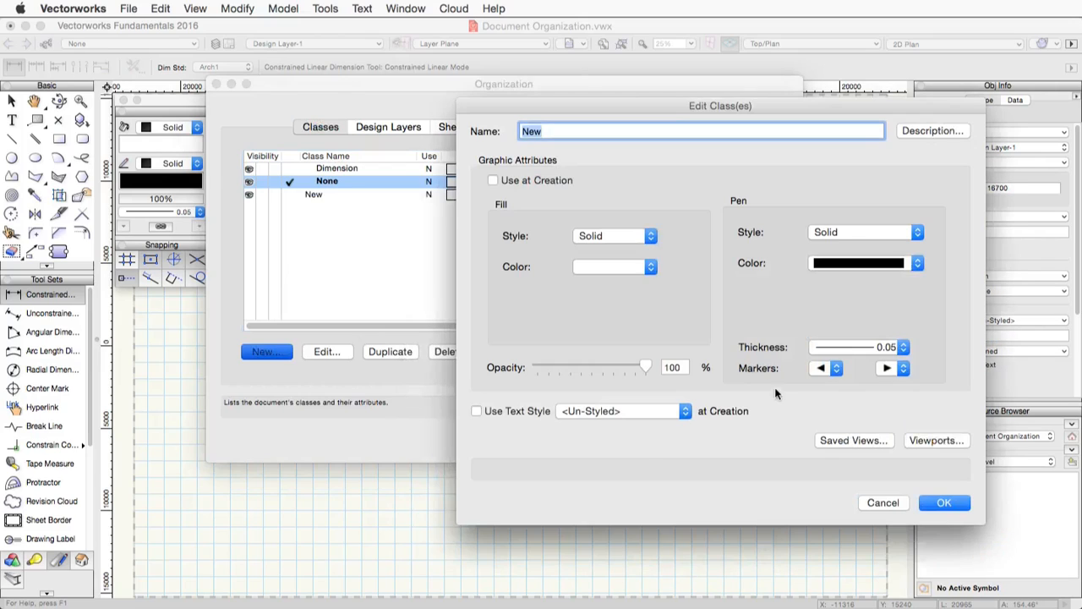
Give the New class a solid blue fill colour and 63% opacity
left_click(642, 267)
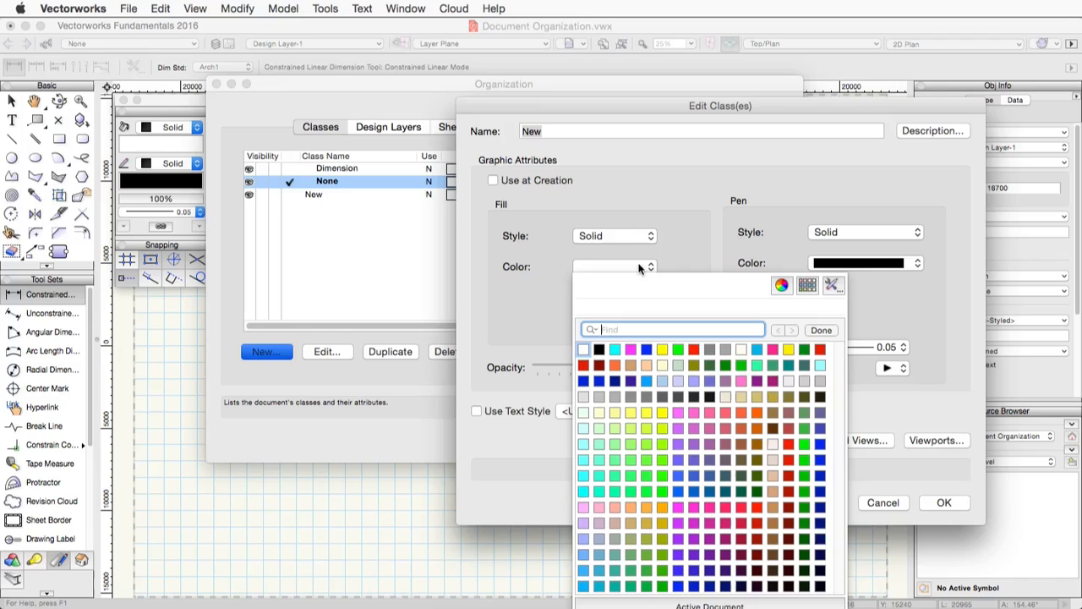
left_click(647, 349)
left_click(843, 264)
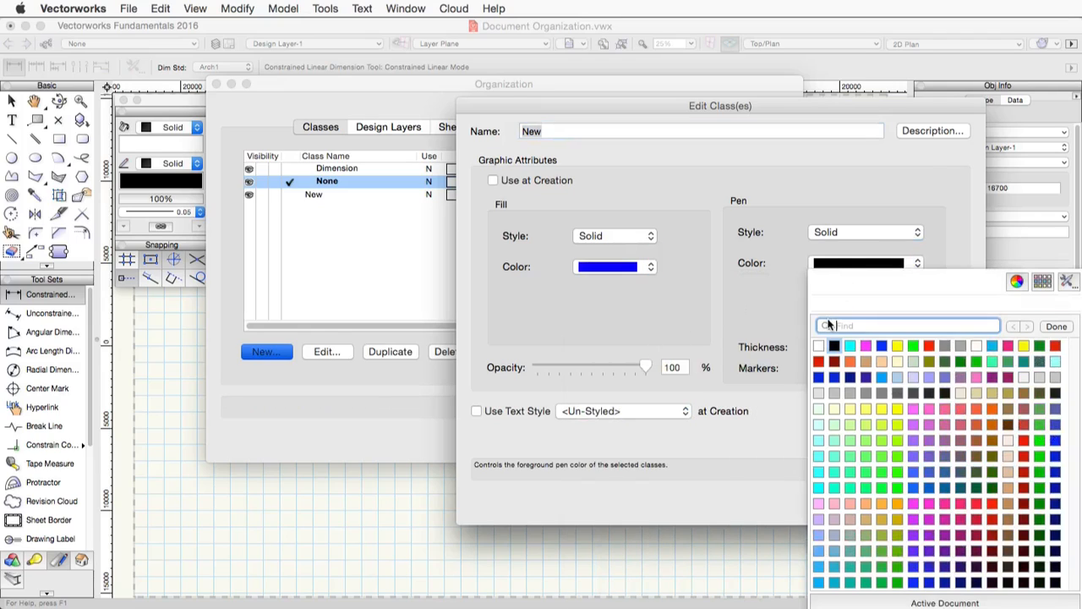
left_click(738, 304)
left_click_drag(645, 369, 611, 368)
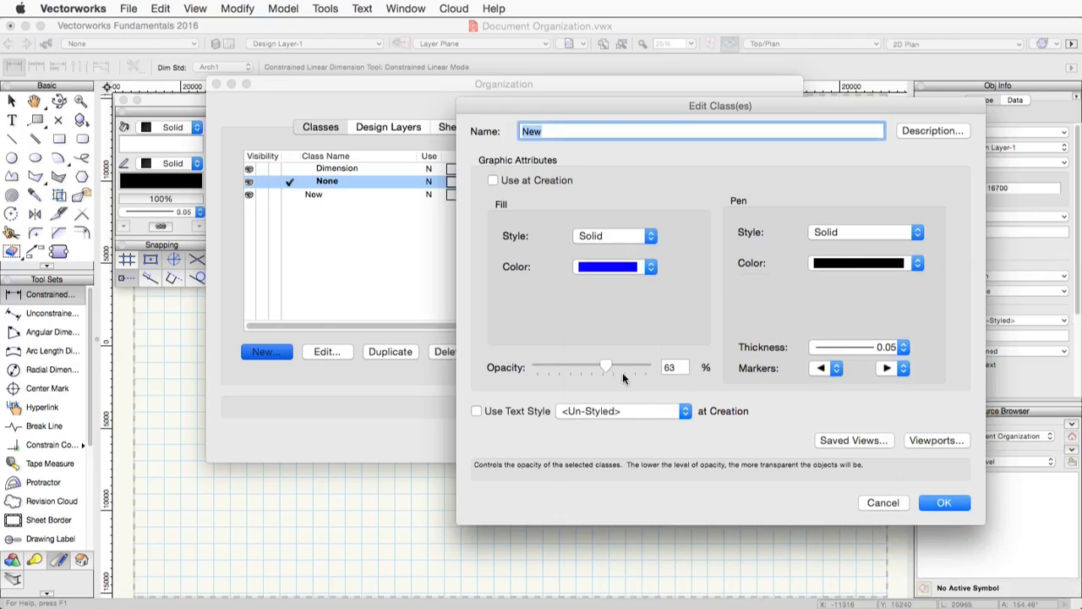
left_click(943, 502)
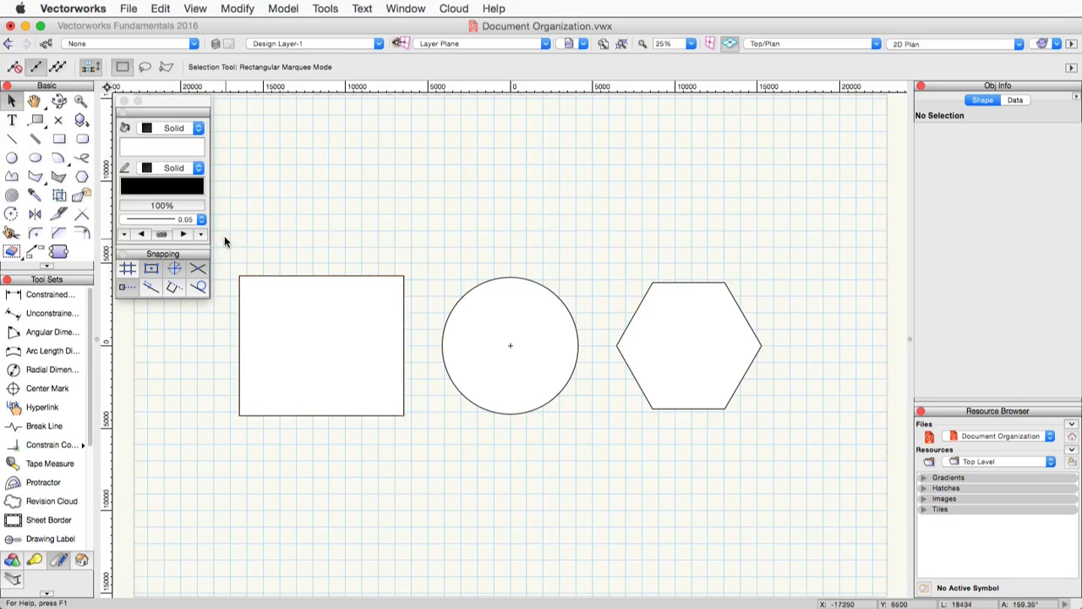
Set the fill of the rectangle, circle and hexagon to Class Style
left_click_drag(225, 237, 807, 448)
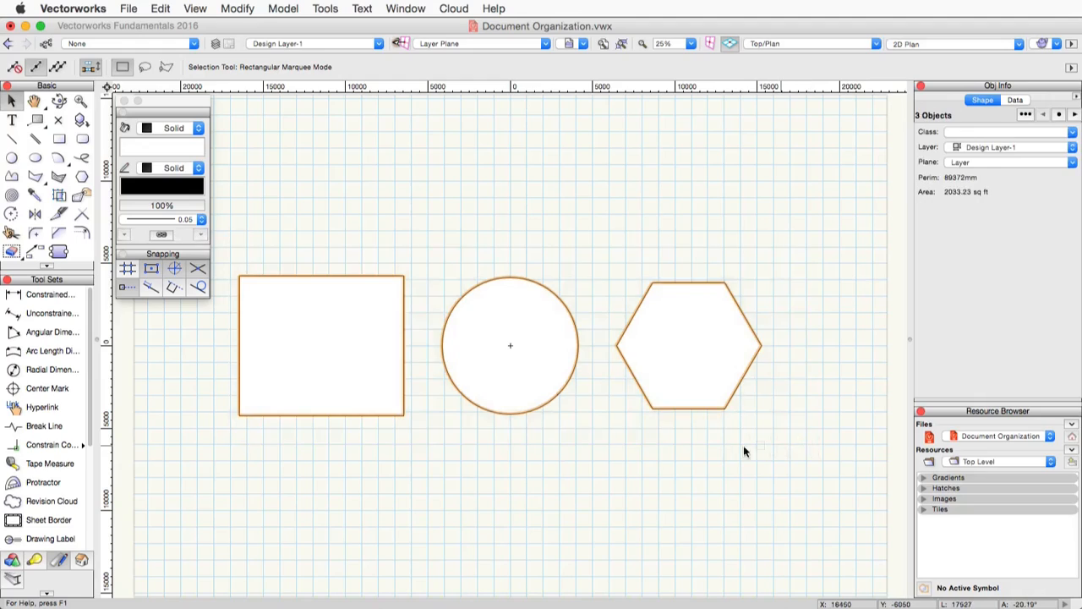
left_click(173, 127)
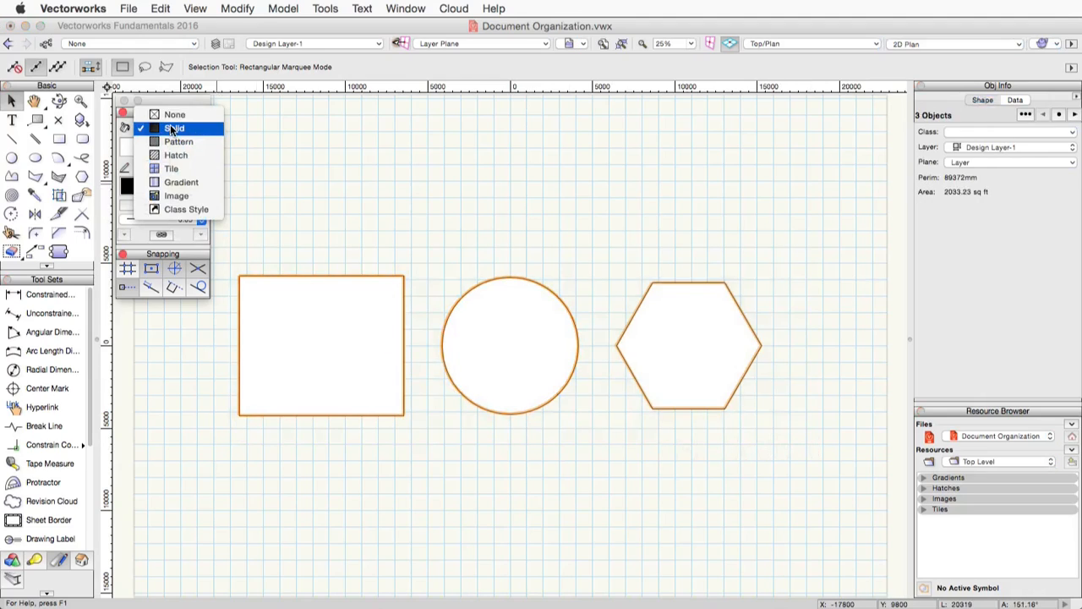
left_click(174, 208)
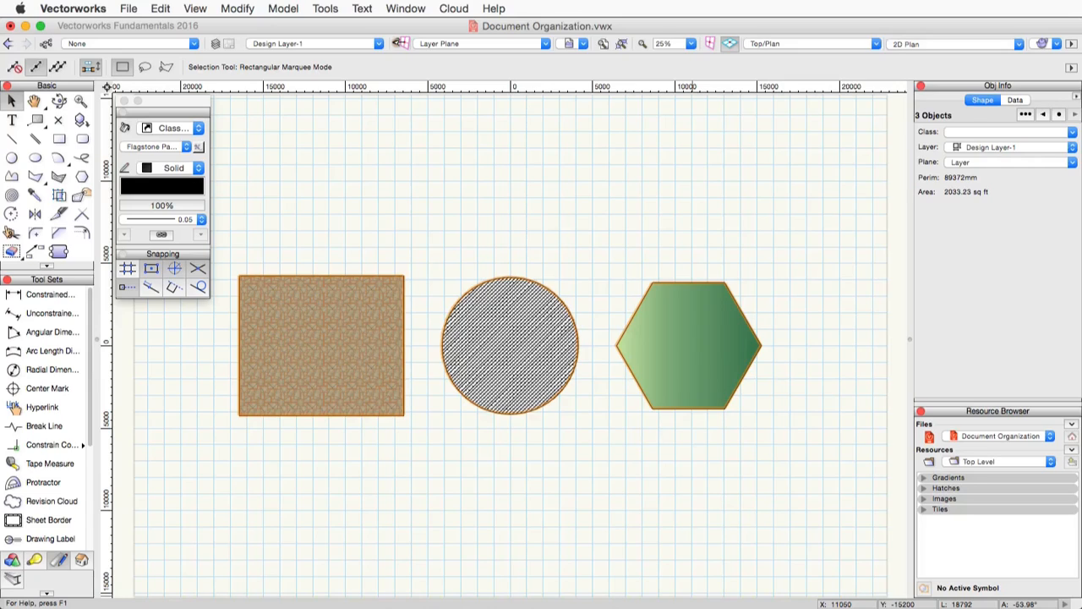
Review the document's classes, design layers and sheet layers in the Organization dialog
left_click(329, 12)
left_click(342, 26)
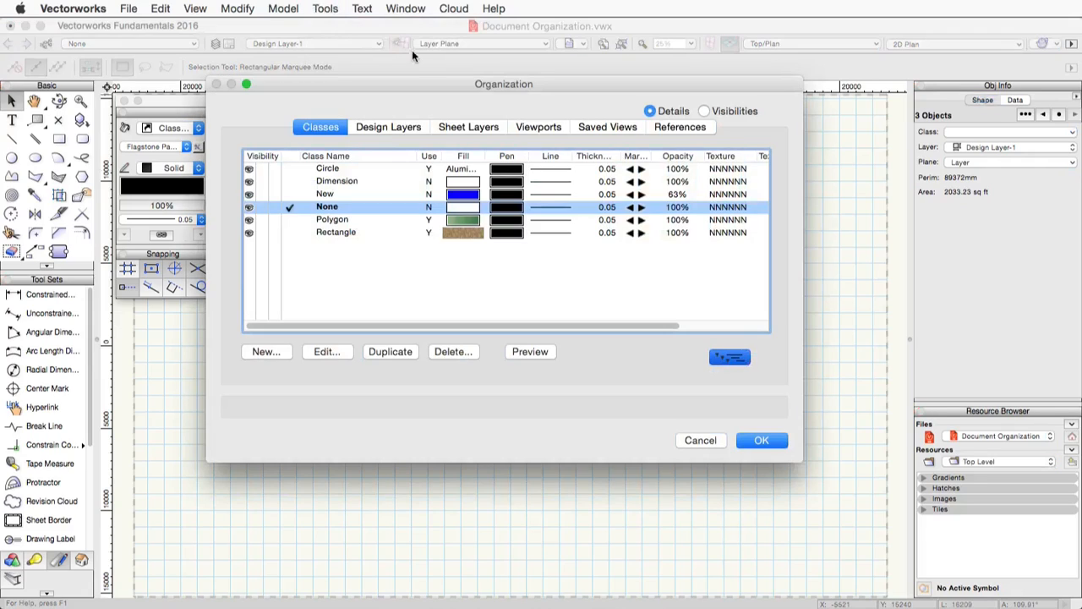
left_click(405, 126)
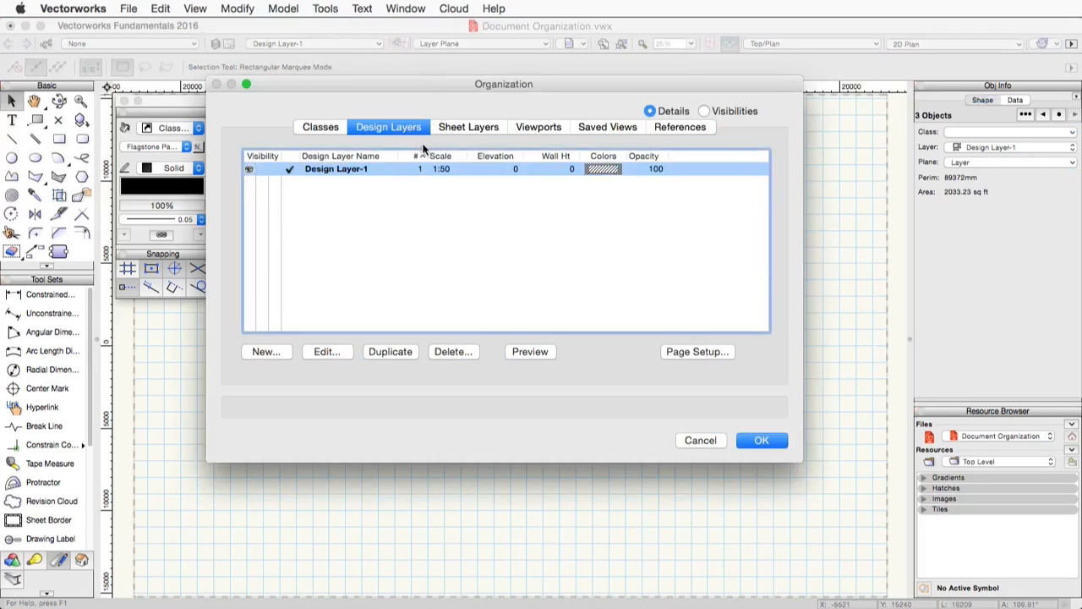
left_click(470, 126)
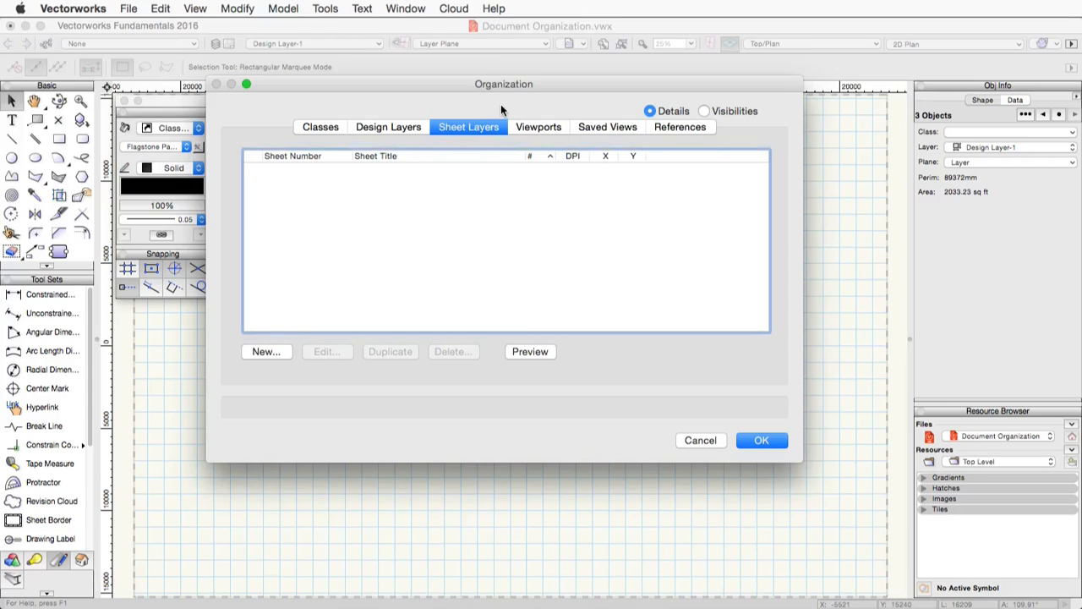
left_click(386, 130)
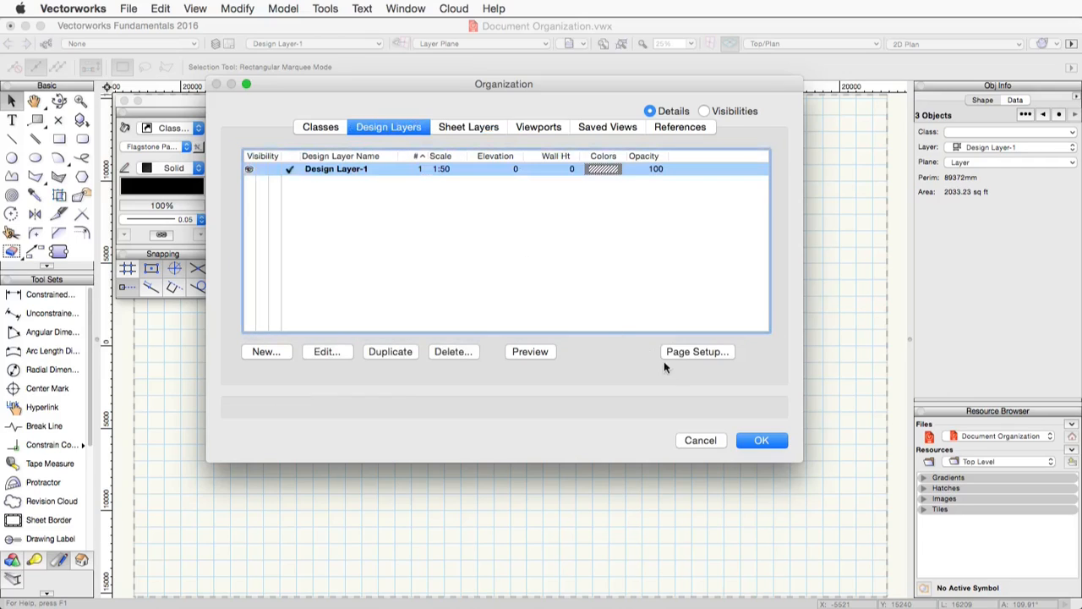
left_click(763, 438)
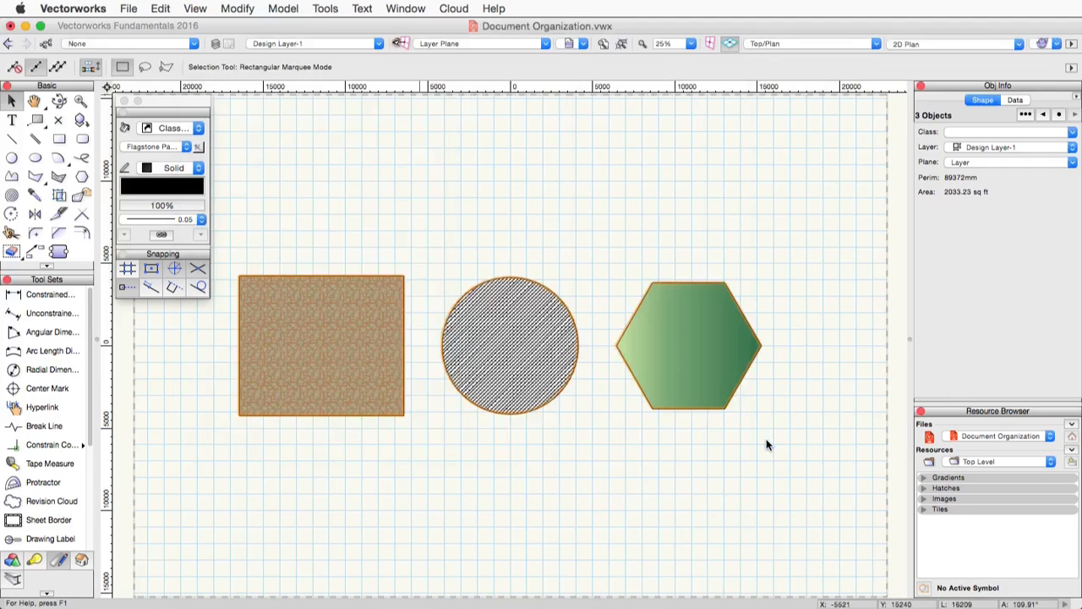
Assign the circle to a new design layer named Design Layer-2
left_click(562, 474)
left_click(514, 384)
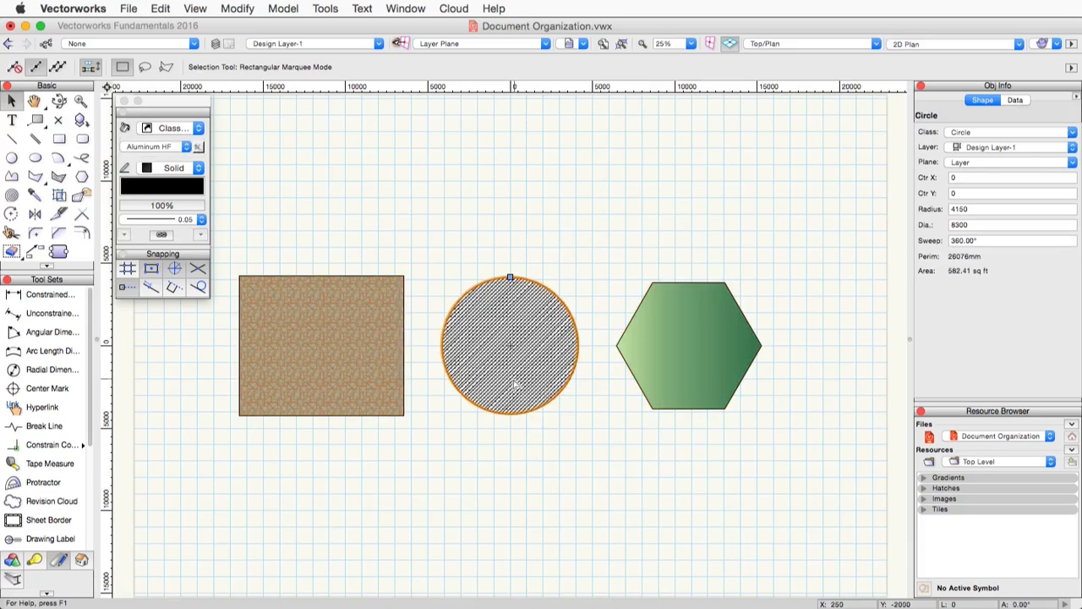
left_click(379, 43)
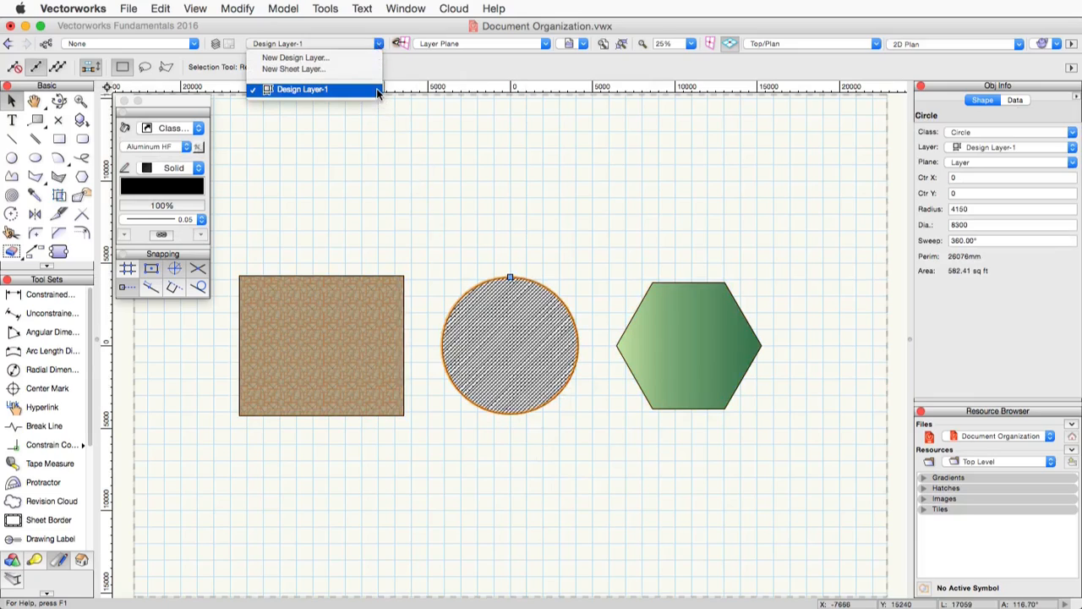
left_click(520, 380)
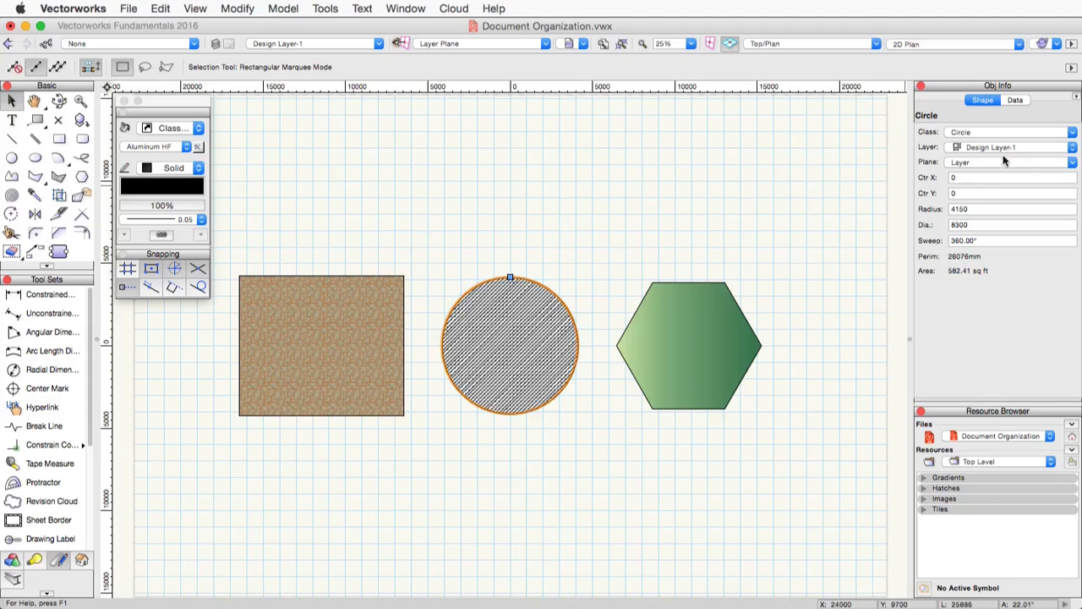
left_click(1071, 148)
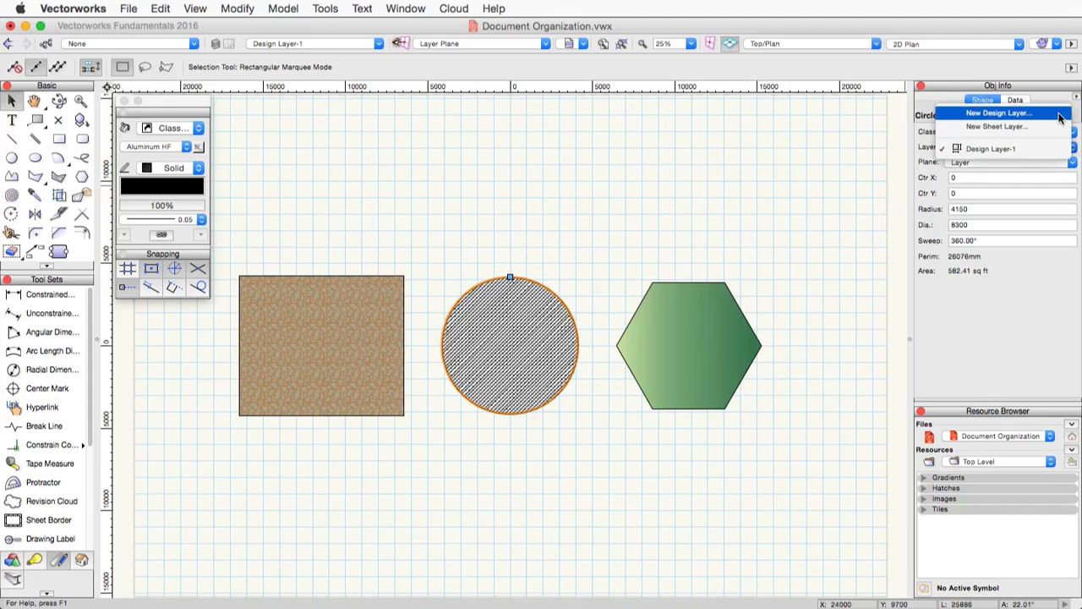
left_click(1057, 114)
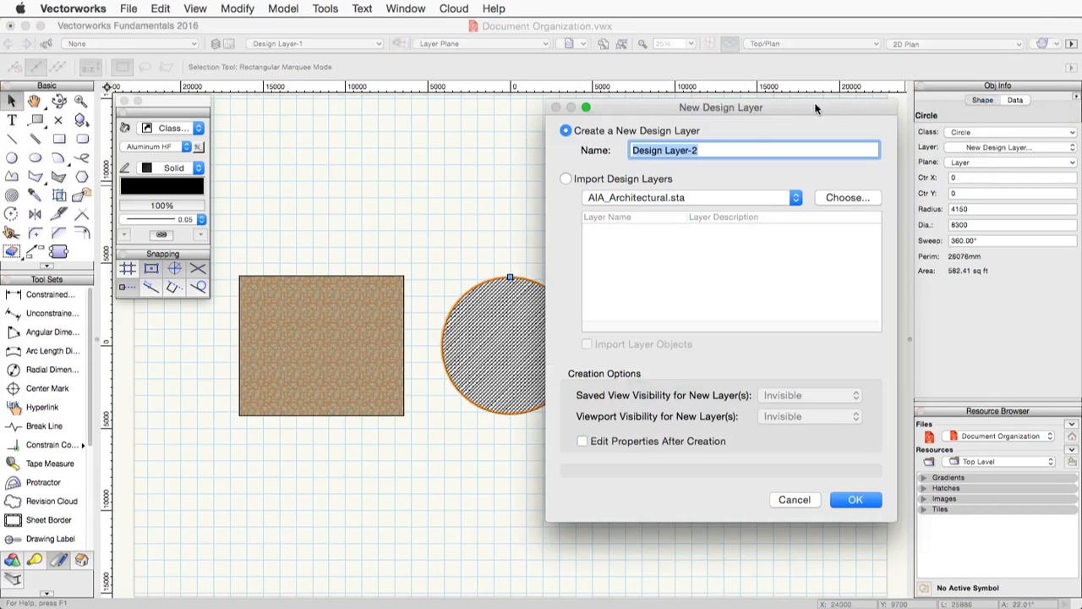
left_click(856, 502)
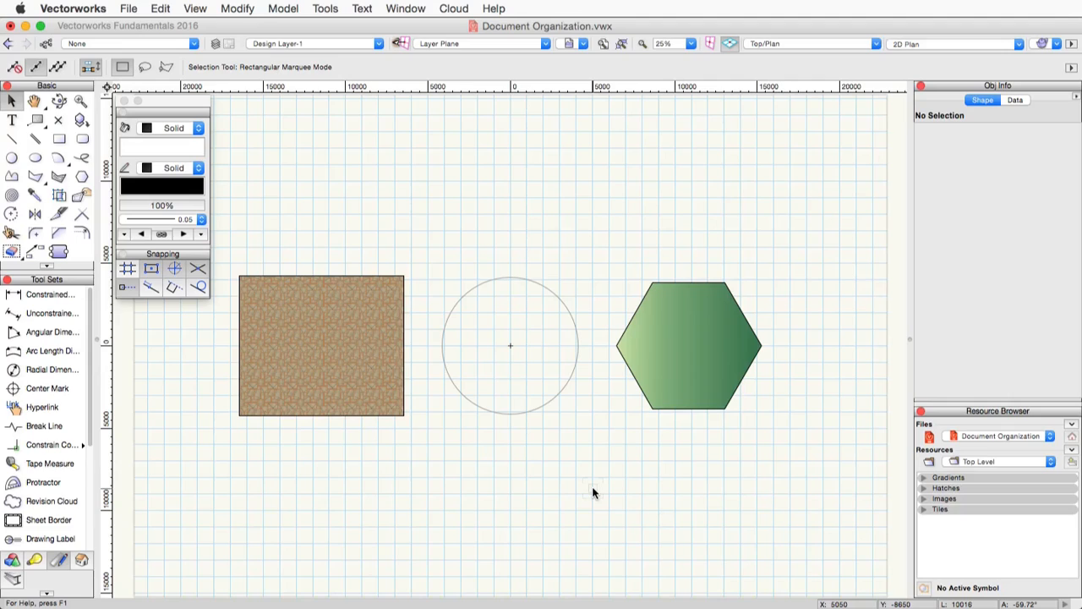
Examine Design Layer-2's properties in the Organization dialog, including its layer scale options and opacity
left_click(328, 9)
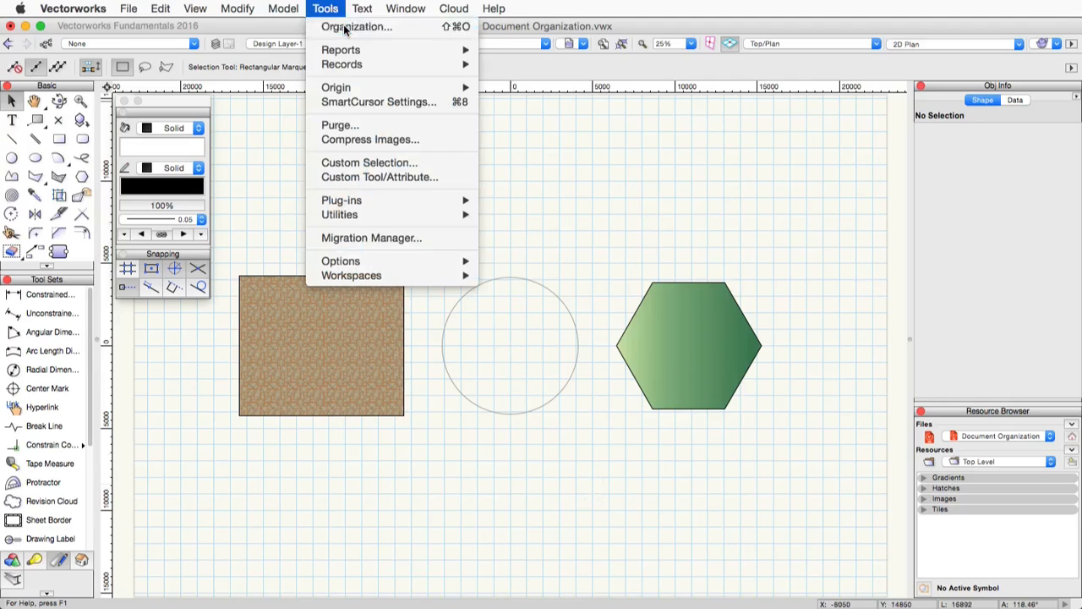
left_click(347, 27)
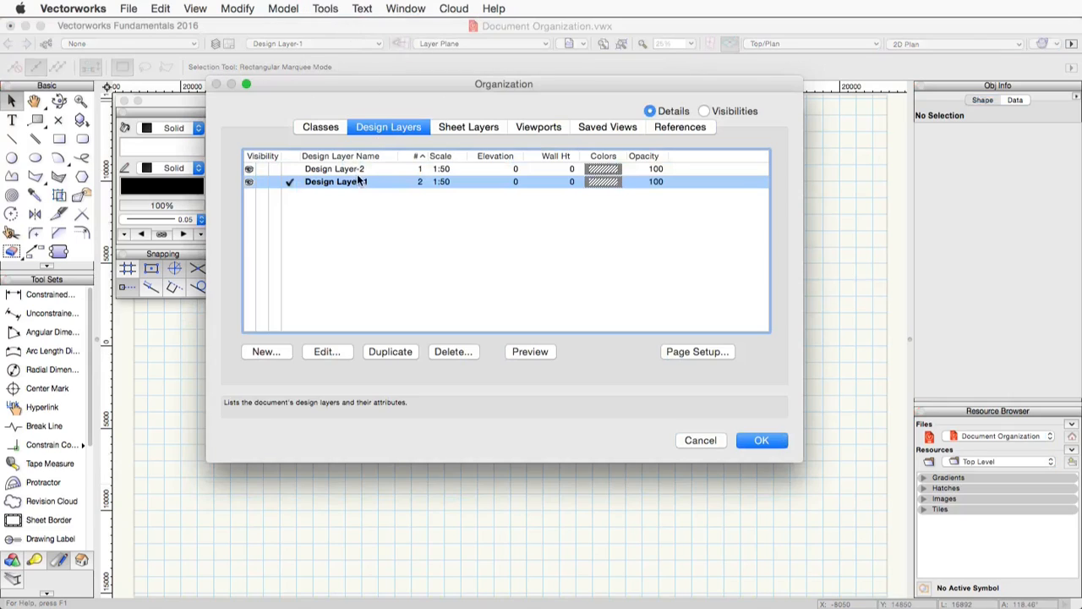
left_click(355, 169)
left_click(343, 350)
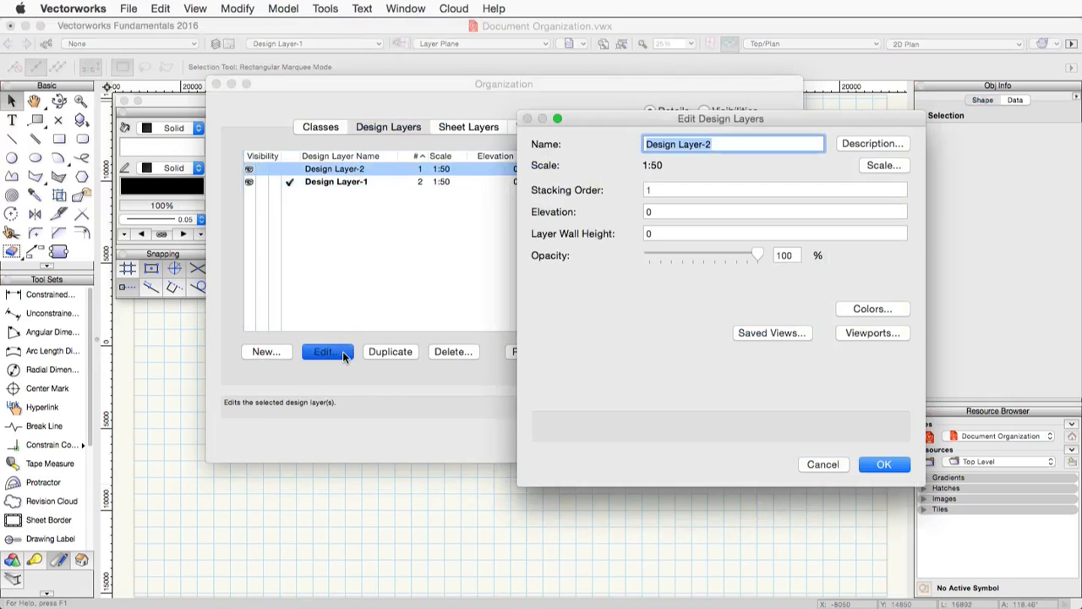
left_click(883, 164)
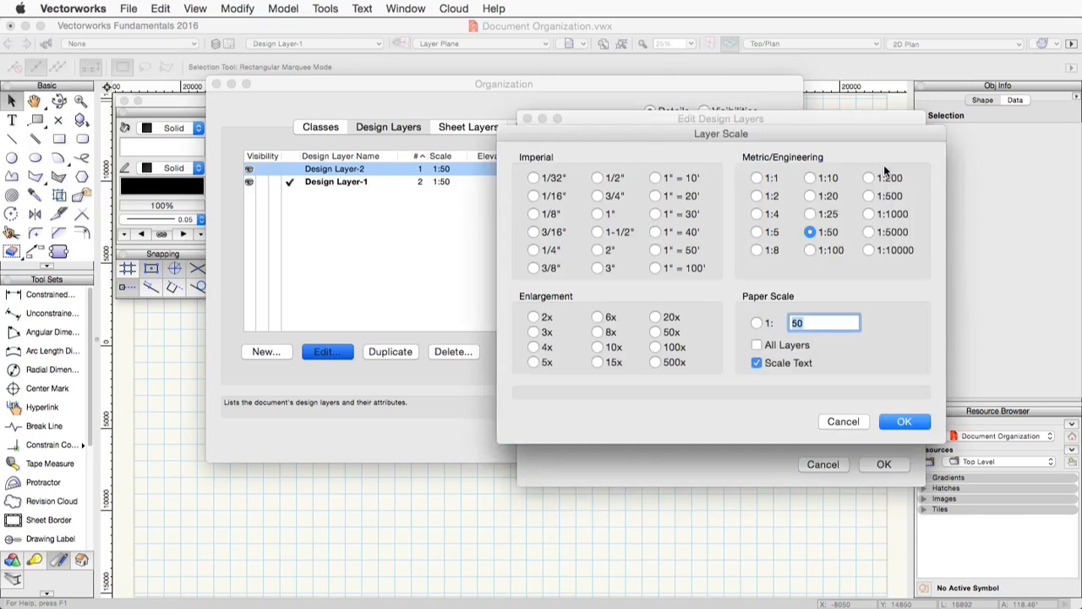
left_click(901, 422)
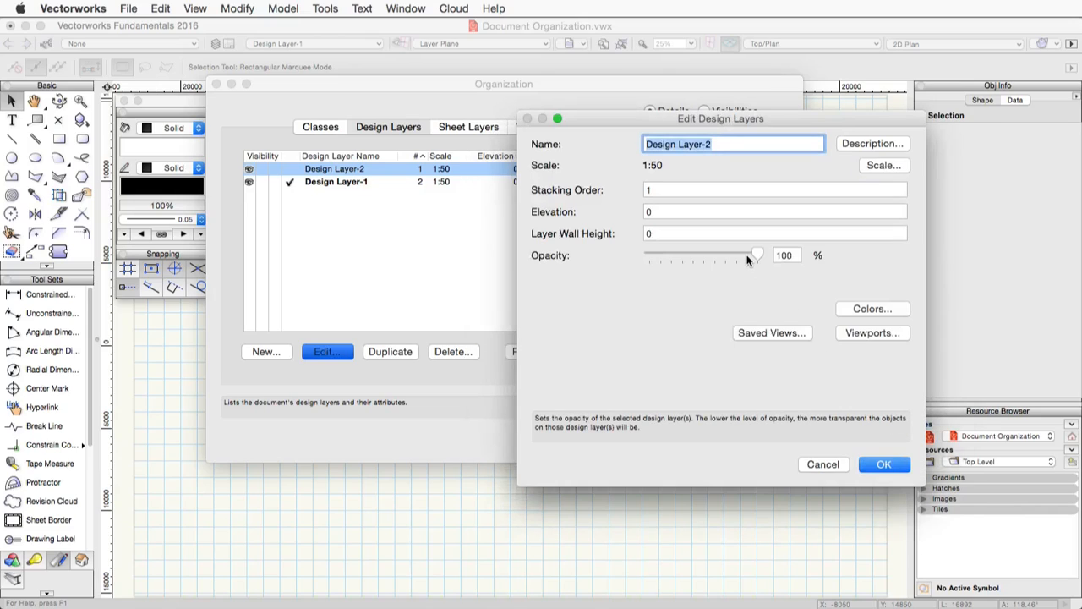
left_click_drag(754, 259, 783, 258)
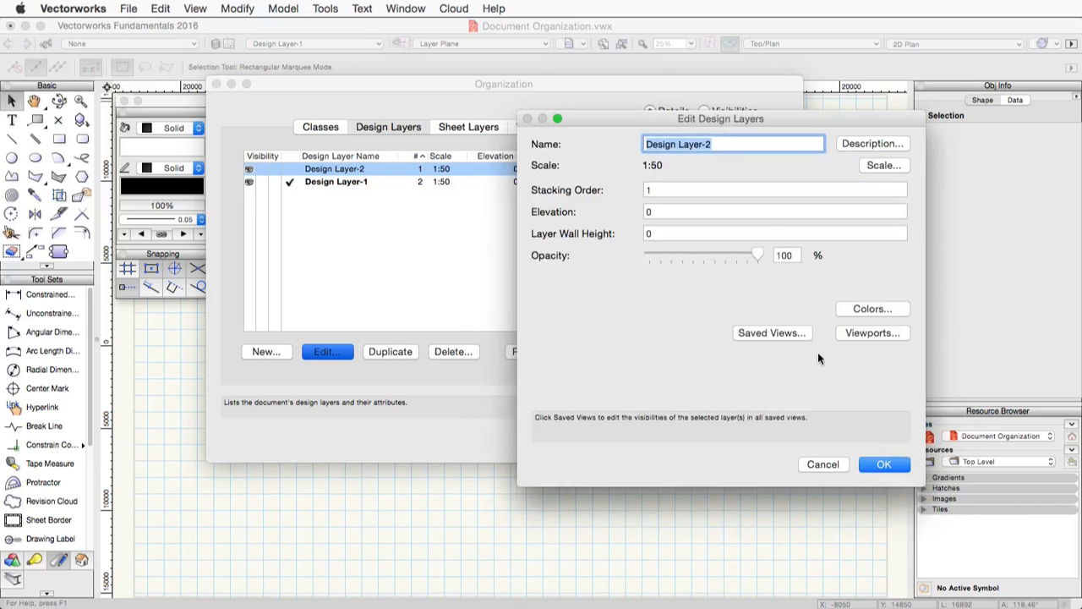
left_click(884, 464)
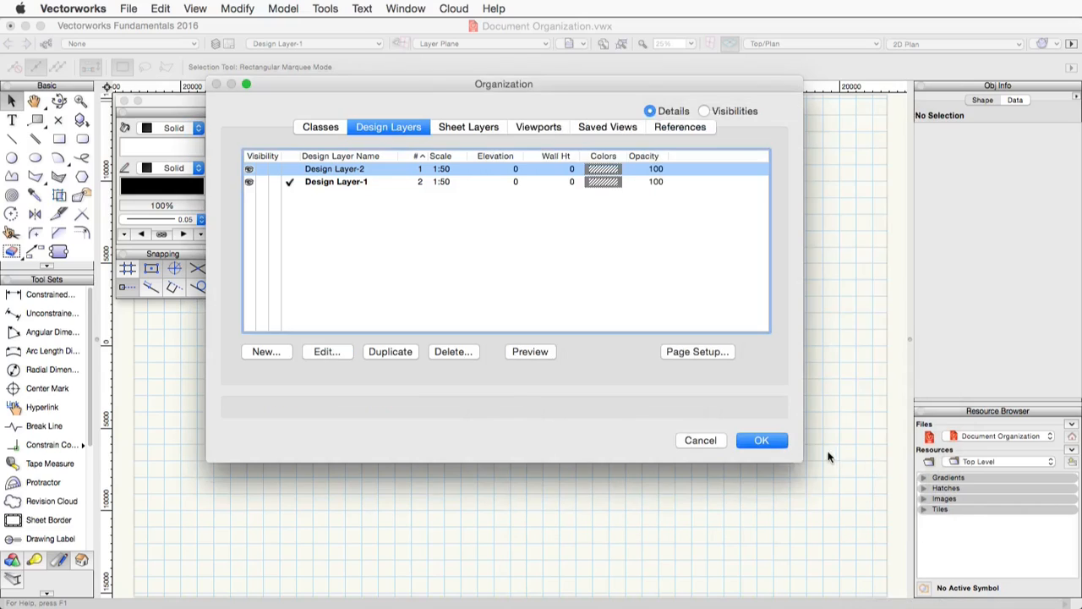
left_click(761, 440)
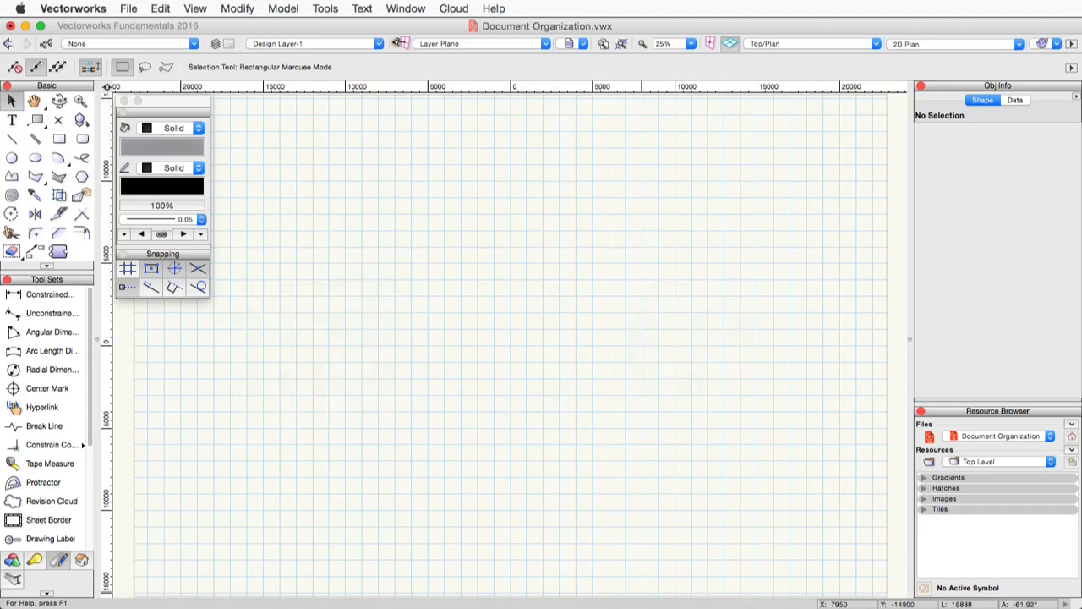
Draw a solid grey rectangle about 13900 by 11050 mm around the drawing's origin
left_click(58, 139)
left_click_drag(398, 256, 626, 438)
key("x")
key("x")
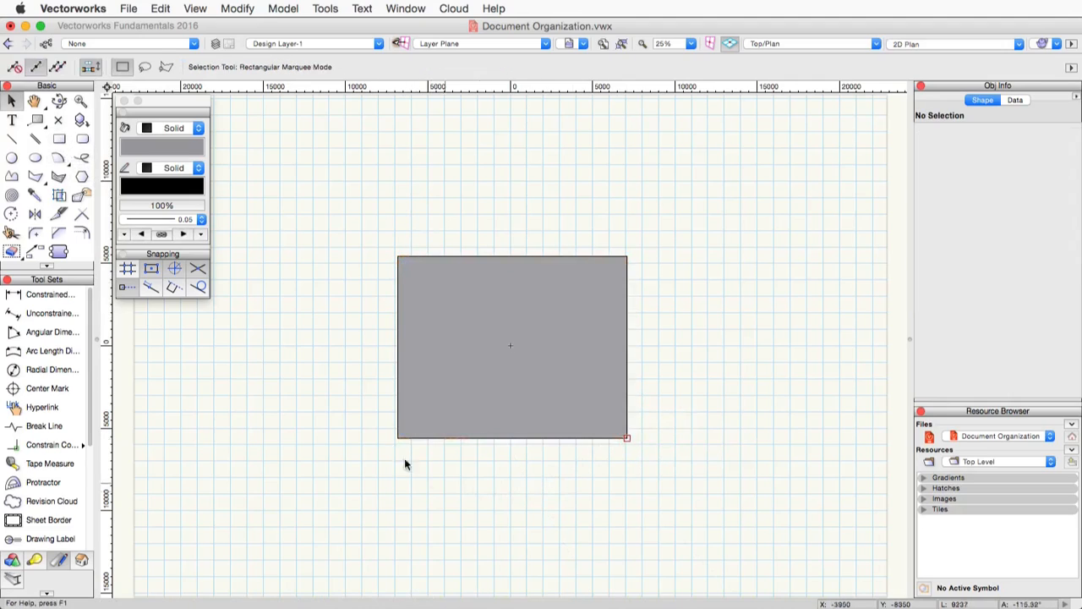
Set the default fill to red and draw a rectangle about 11050 by 9350 mm from the origin, overlapping the grey one
left_click(141, 144)
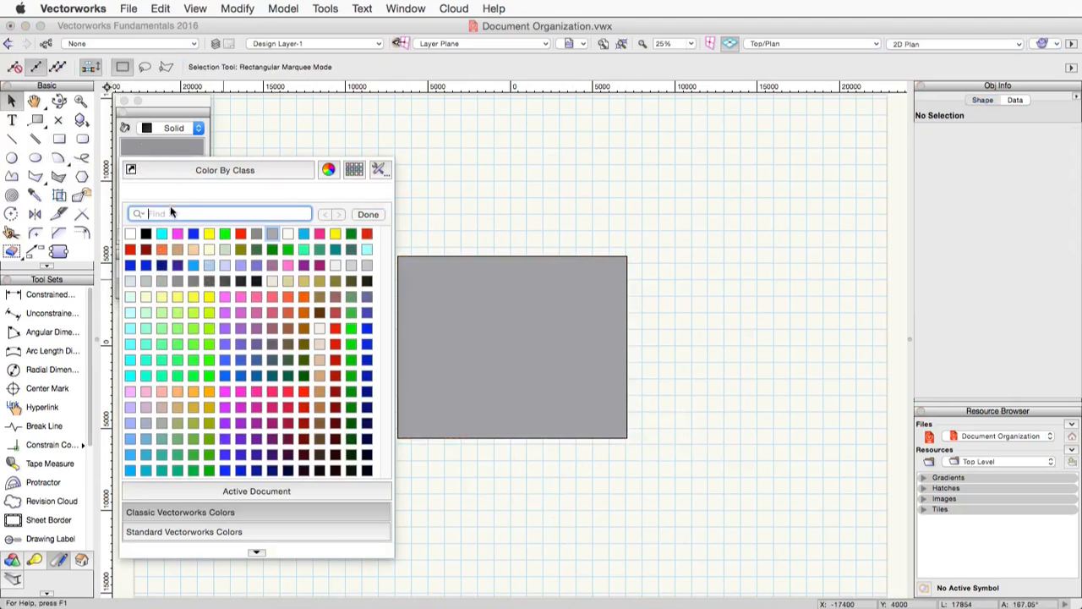
left_click(129, 250)
left_click(58, 138)
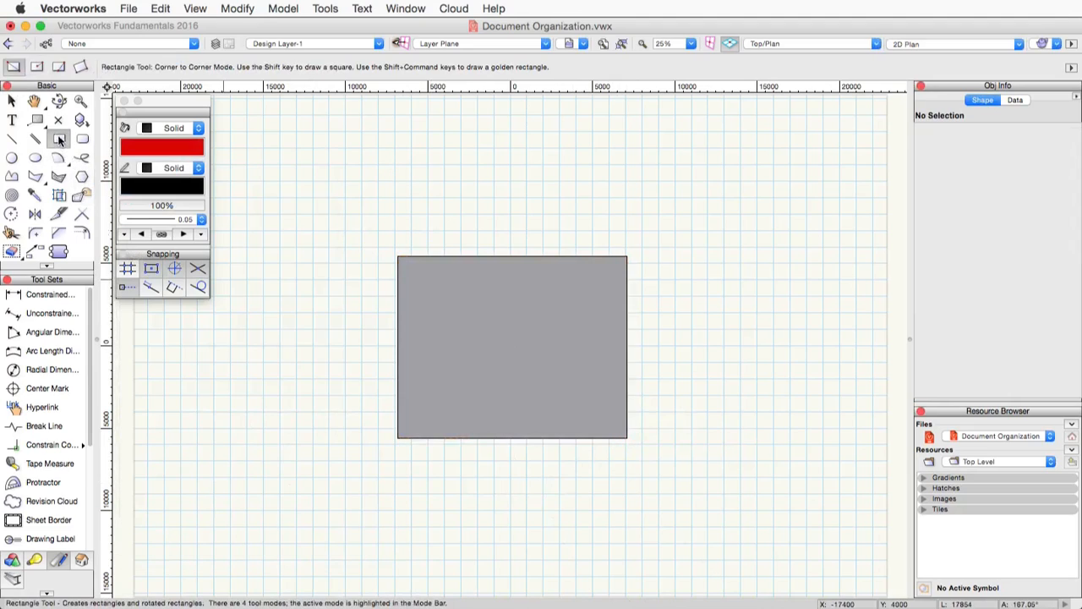
mouse_move(510, 345)
left_mouse_down()
mouse_move(561, 394)
mouse_move(625, 498)
mouse_move(691, 498)
left_mouse_up()
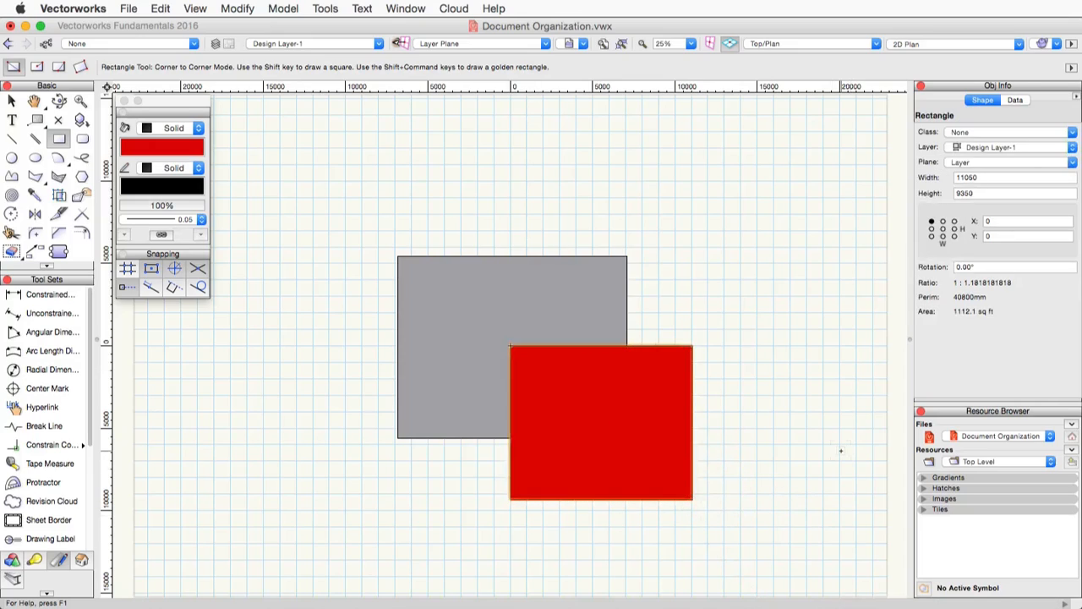
key("x")
key("x")
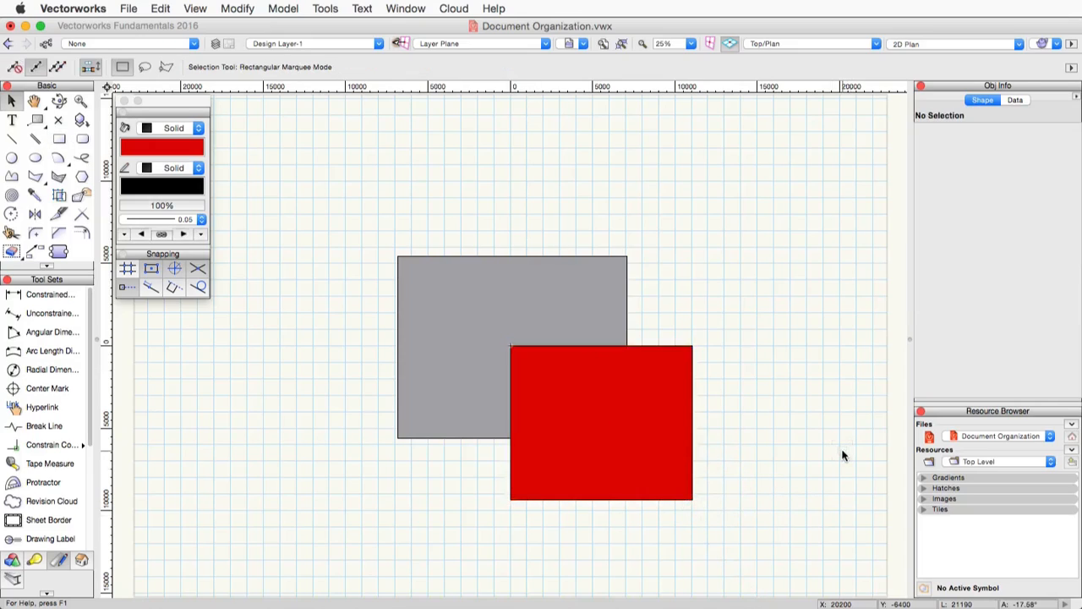
Send the red rectangle to the back, behind the grey rectangle
left_click(640, 412)
right_click(643, 413)
mouse_move(683, 524)
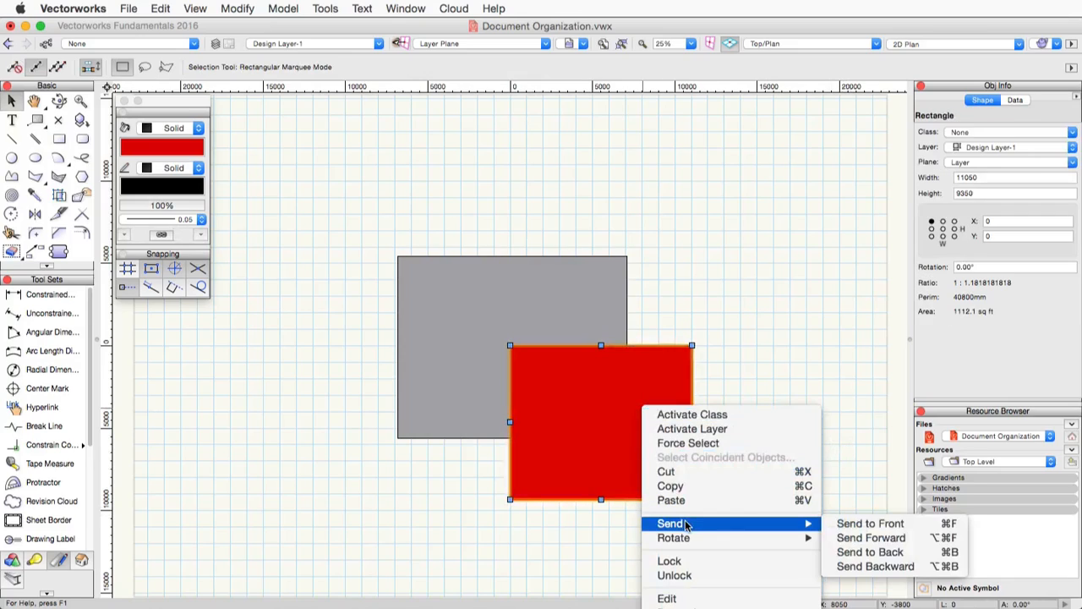
left_click(852, 553)
Send the grey rectangle to the front of the stacking order and clear the selection
left_click(517, 285)
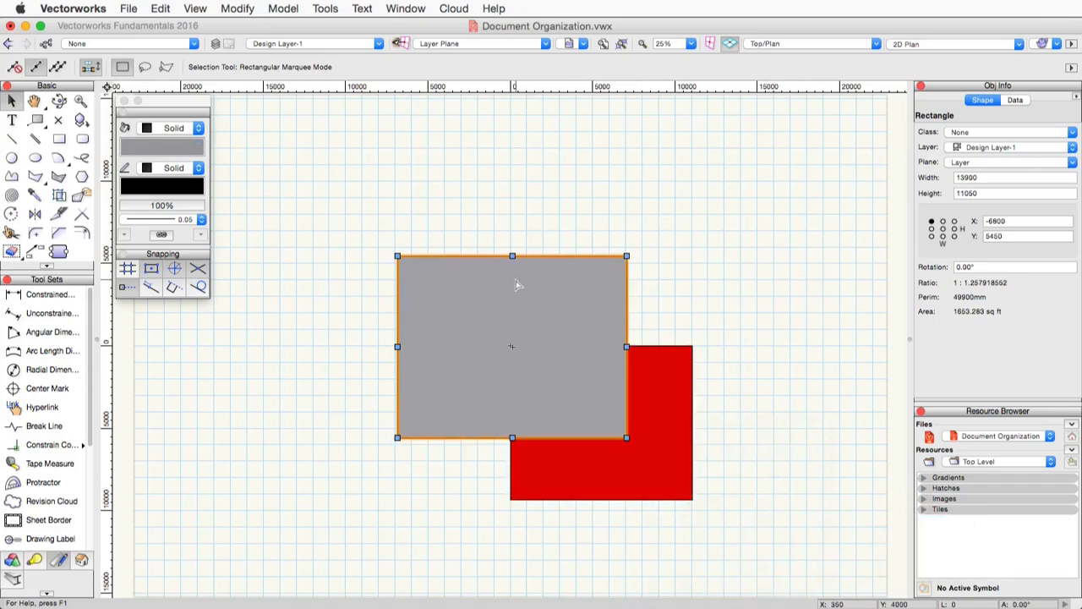
right_click(517, 285)
mouse_move(602, 395)
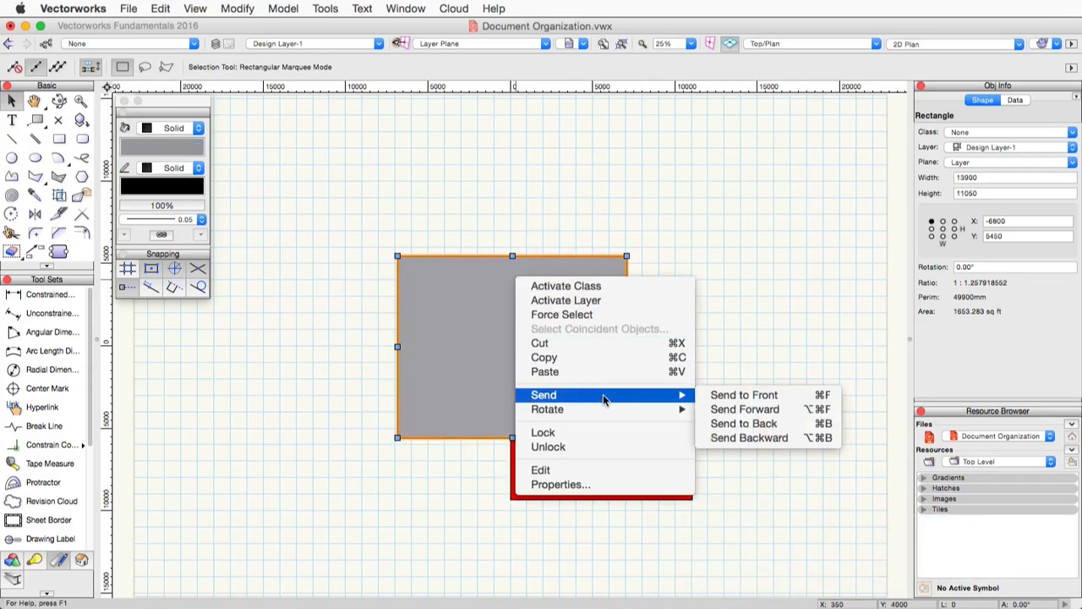
left_click(759, 395)
left_click(818, 325)
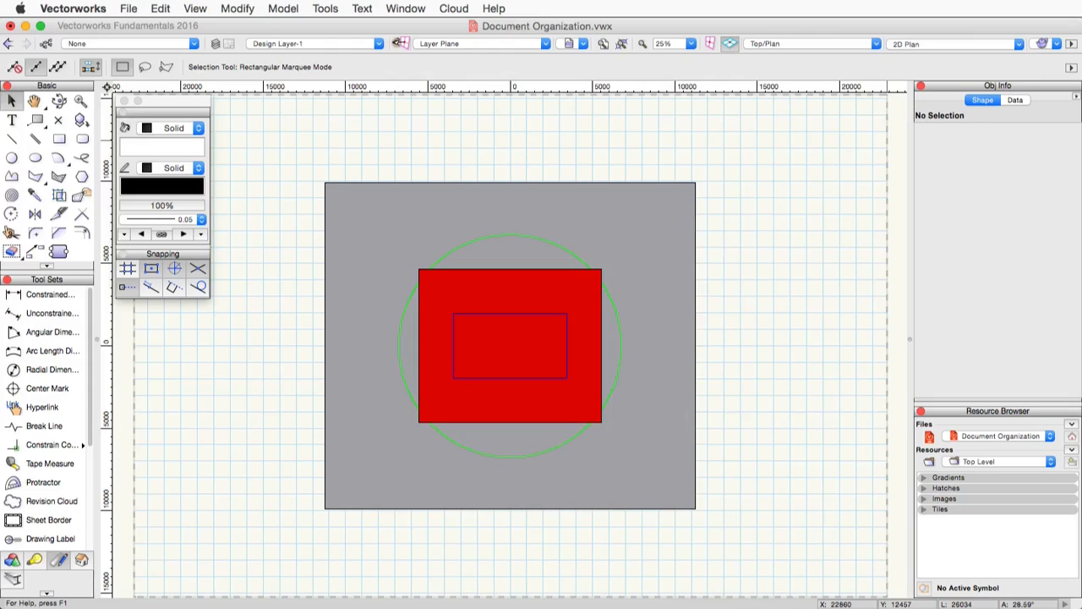
Compare how the overlapping 2D and 3D objects stack in the Top, Right Isometric and Top/Plan views
left_click(876, 44)
left_click(862, 77)
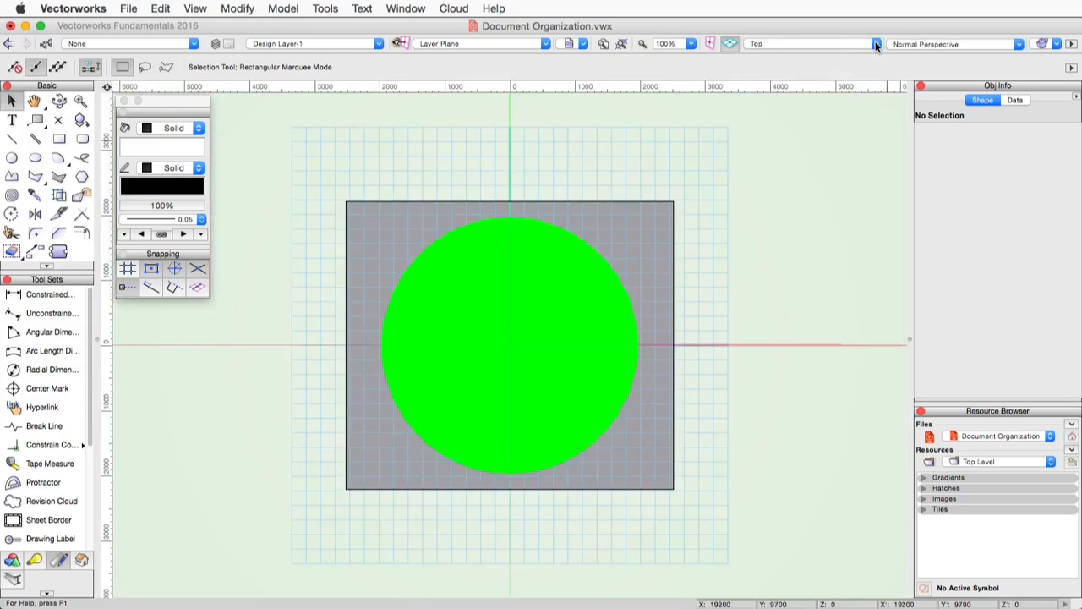
left_click(877, 44)
left_click(852, 186)
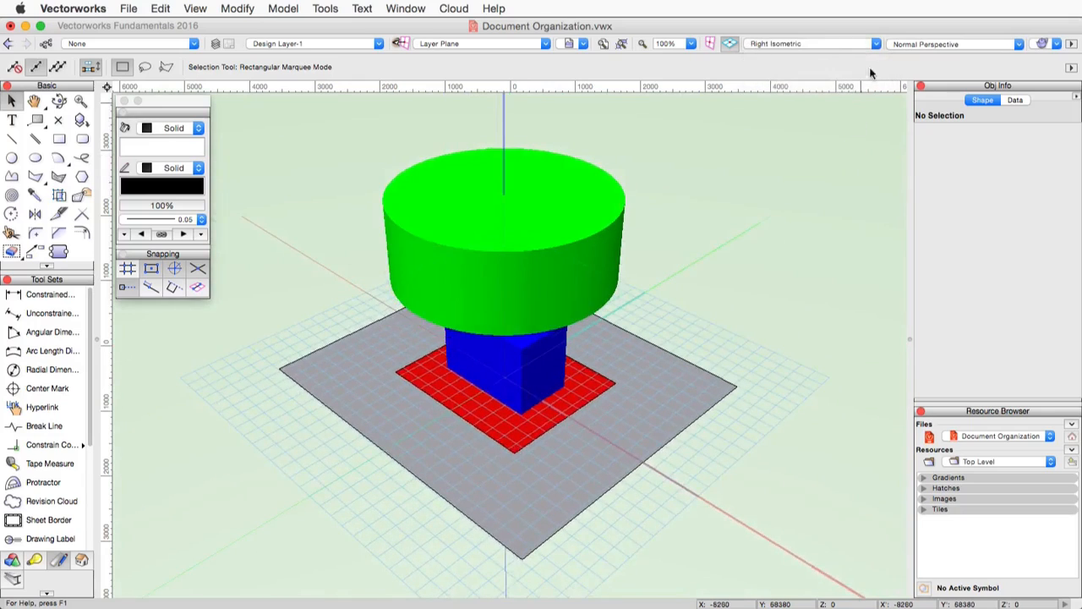
left_click(876, 44)
left_click(871, 60)
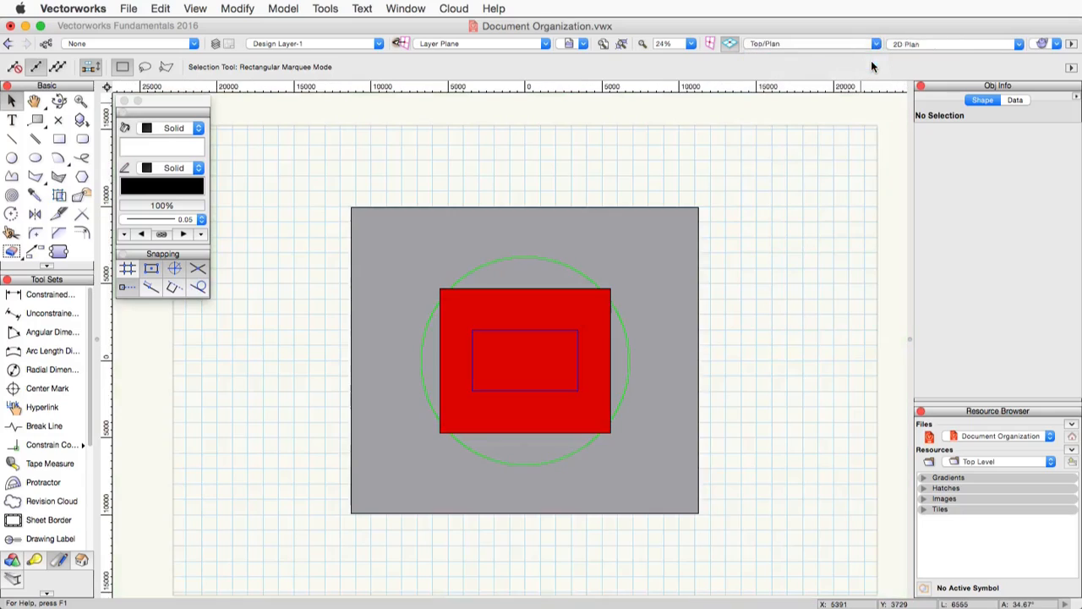
left_click(875, 44)
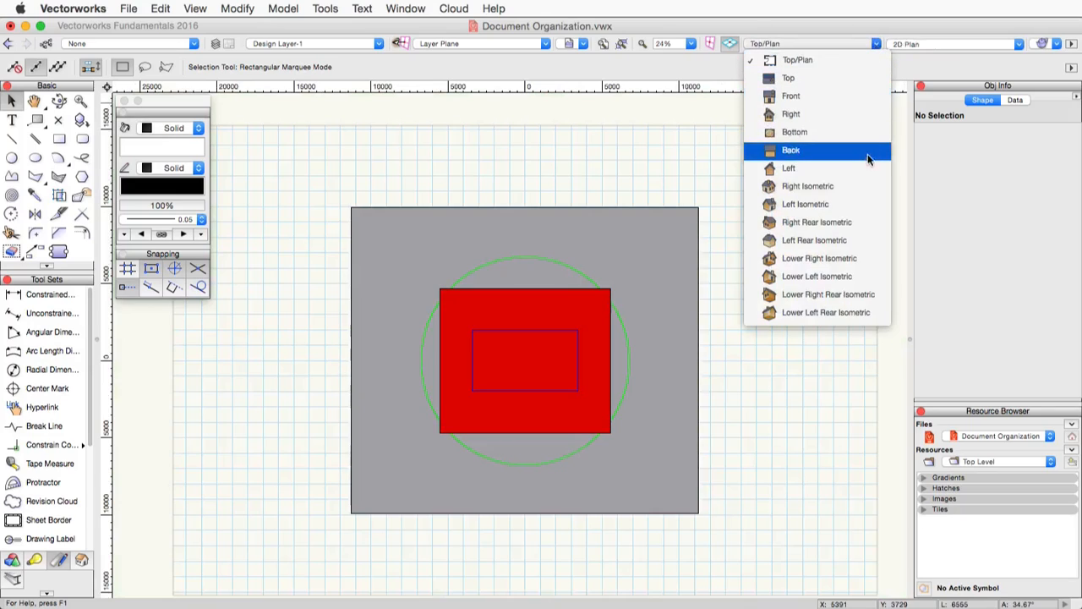
left_click(865, 186)
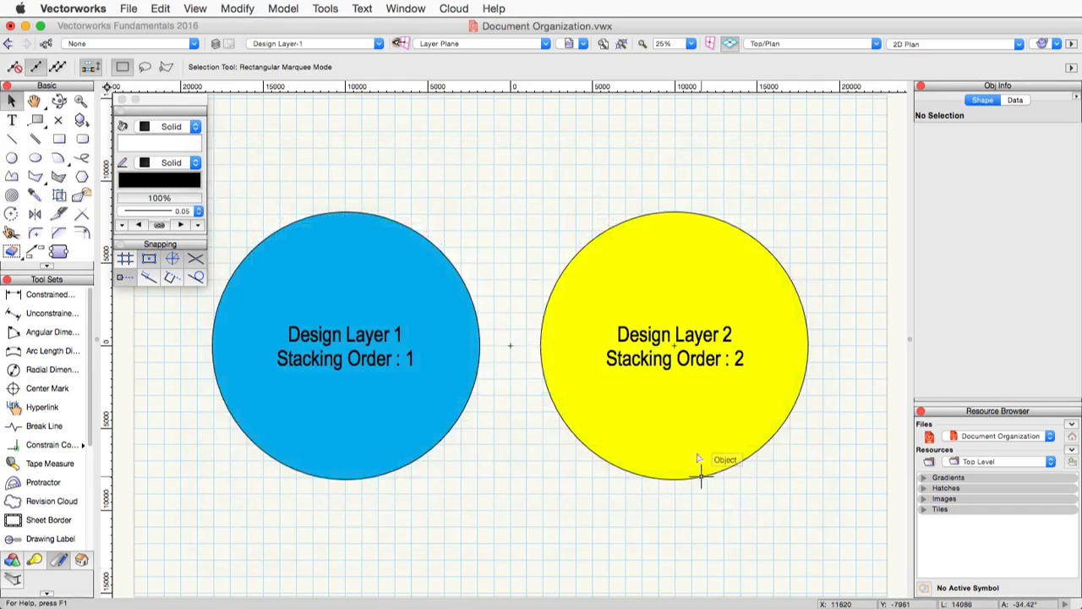
Move the yellow Design Layer 2 circle to overlap the blue circle and apply Send to Front to it
left_click_drag(686, 425, 508, 425)
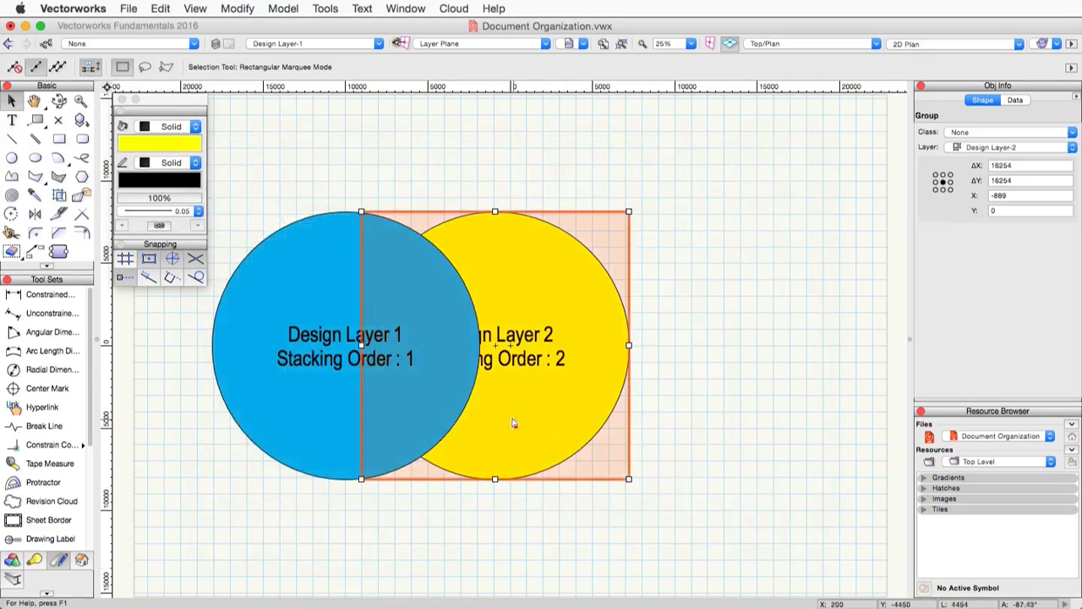
right_click(497, 338)
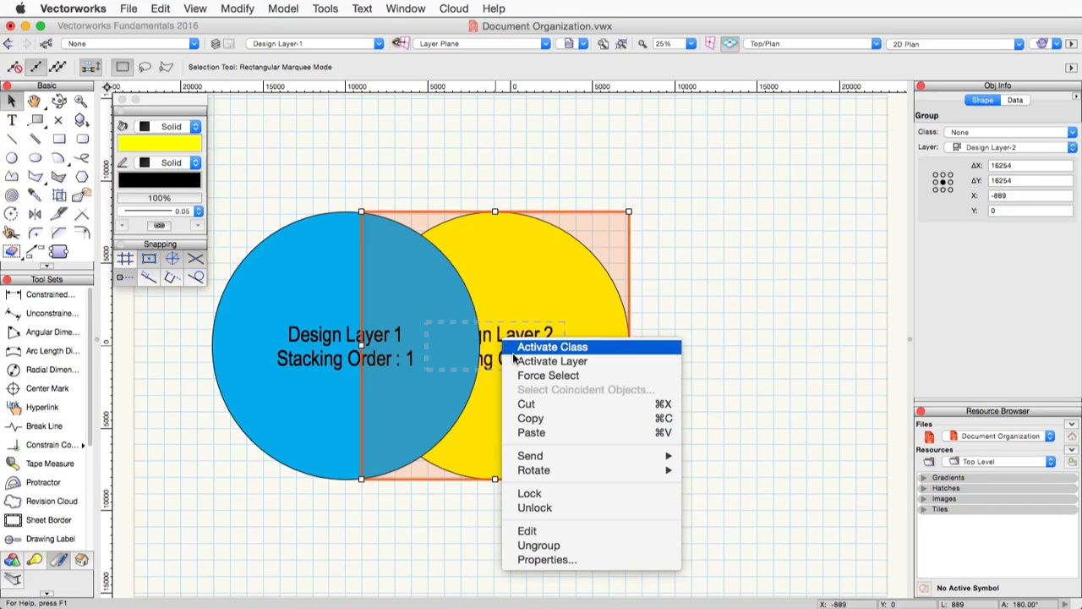
mouse_move(547, 458)
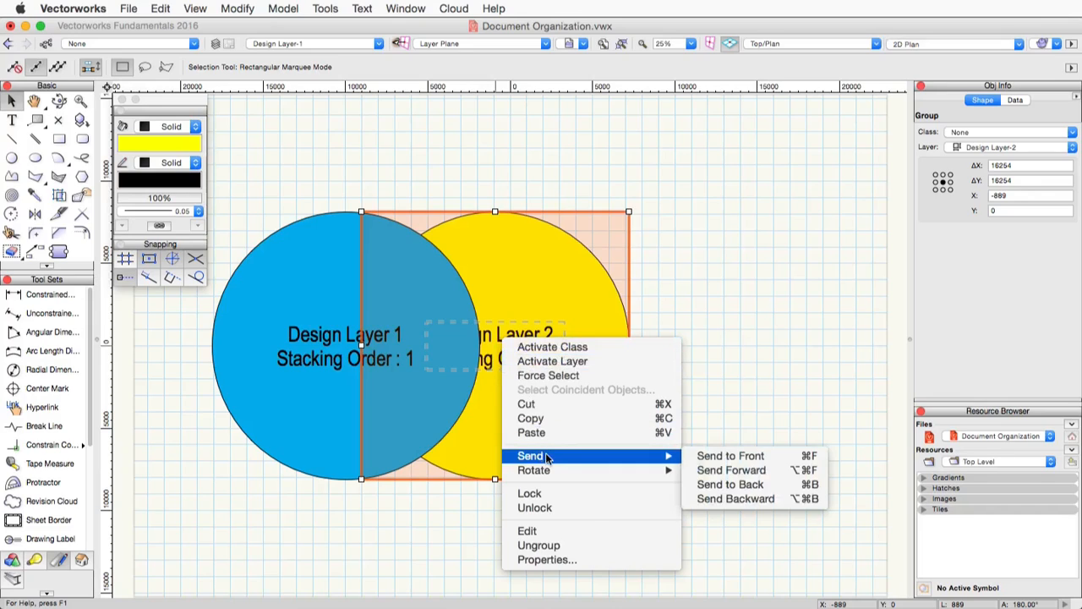
left_click(715, 457)
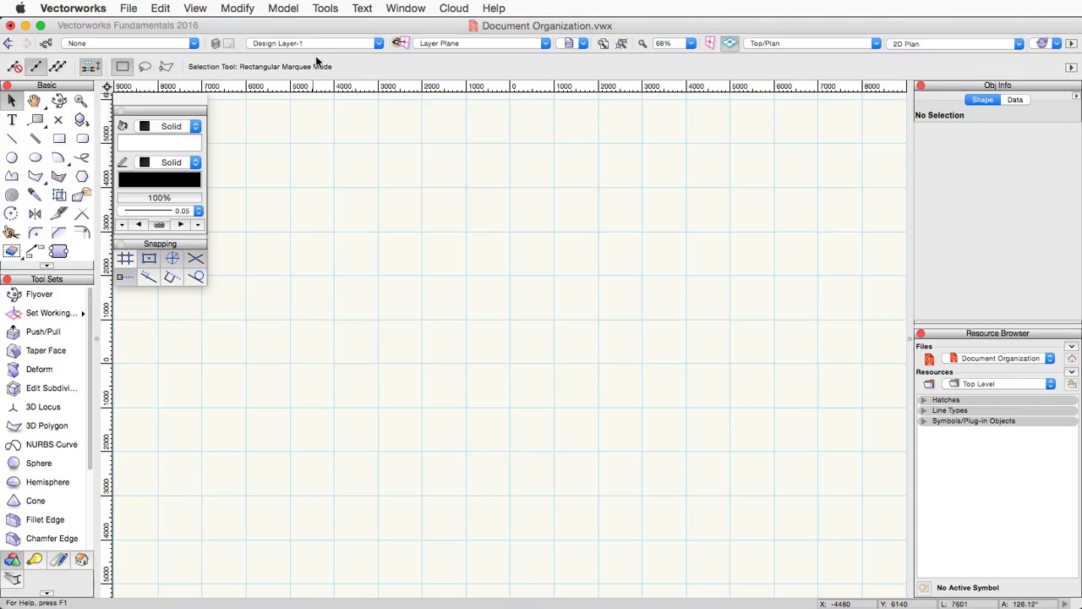
Make the Mod-Floor 2 and Mod-Floor 1 design layers visible and set Mod-Floor 1 as the active layer
left_click(326, 8)
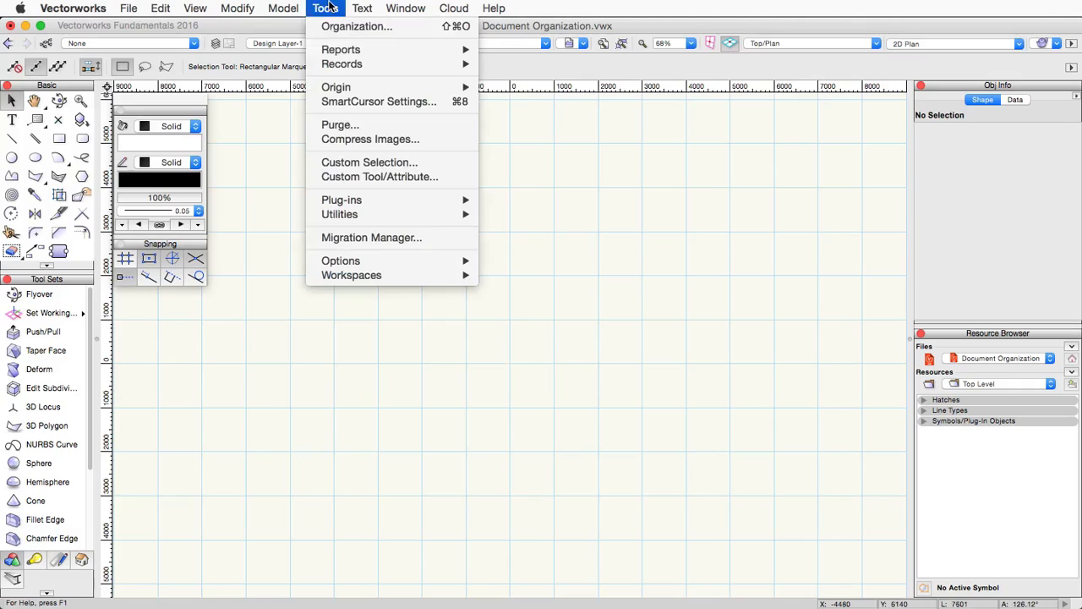
left_click(405, 26)
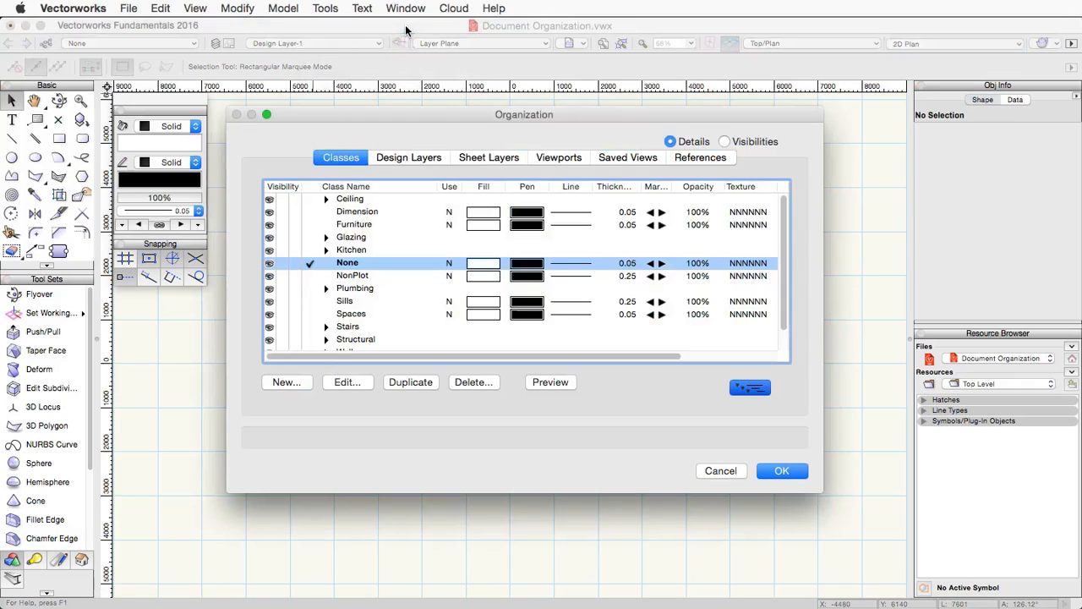
left_click(282, 201)
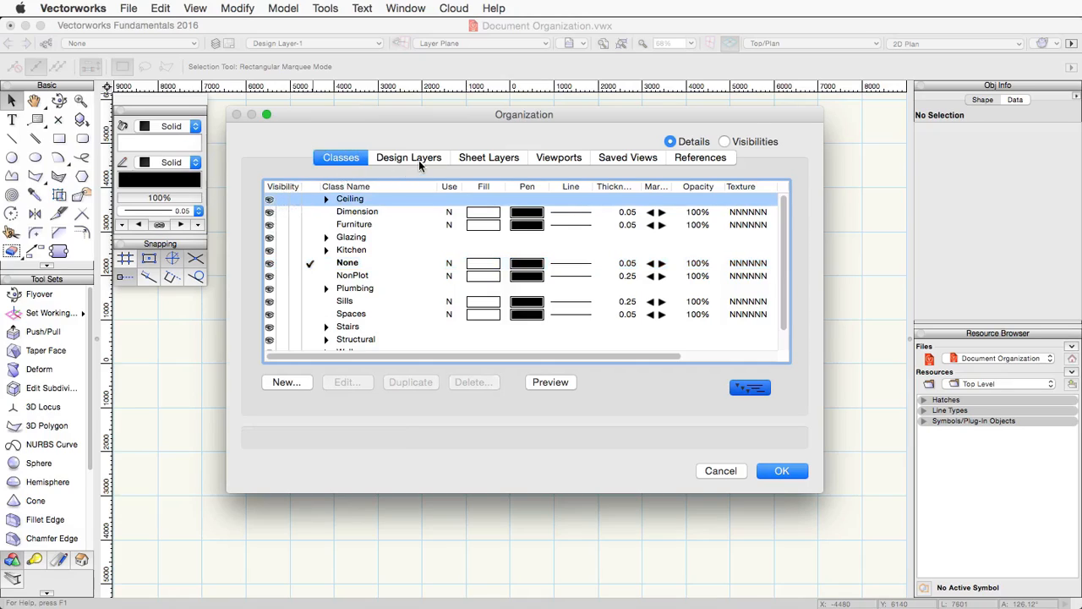
left_click(397, 159)
left_click(267, 199)
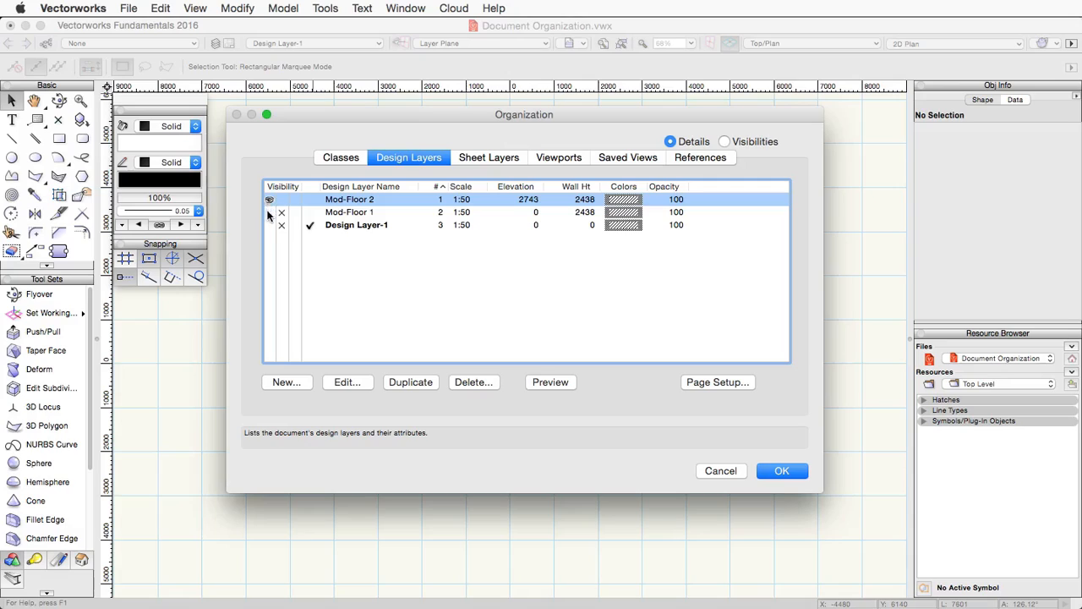
left_click(268, 212)
left_click(309, 212)
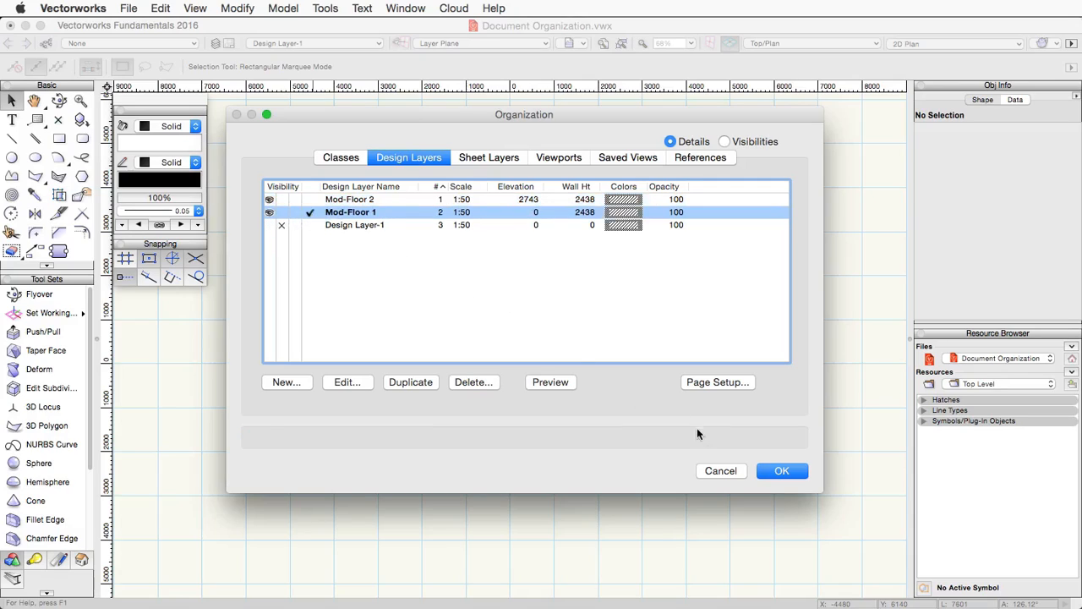
left_click(772, 471)
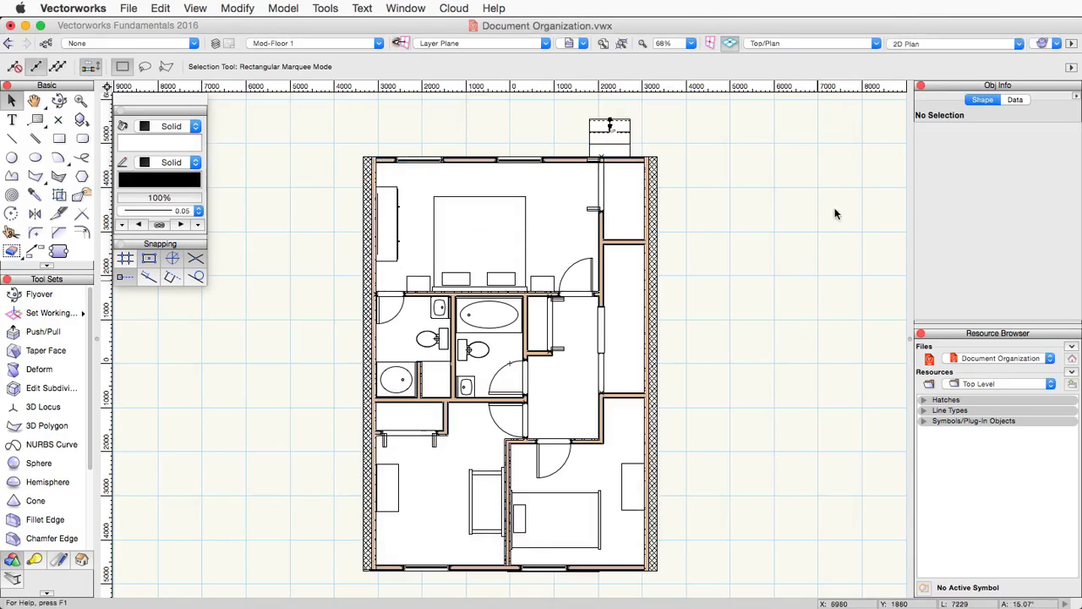
Show the house in the Right Rear Isometric view and set the Mod-Floor 2 design layer to gray
left_click(845, 44)
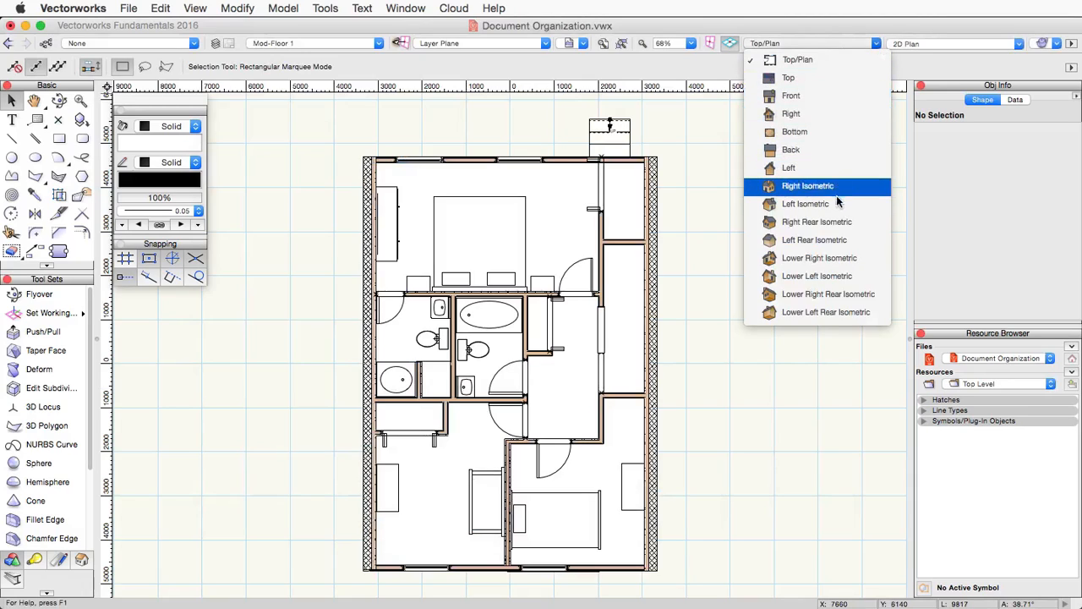
left_click(833, 224)
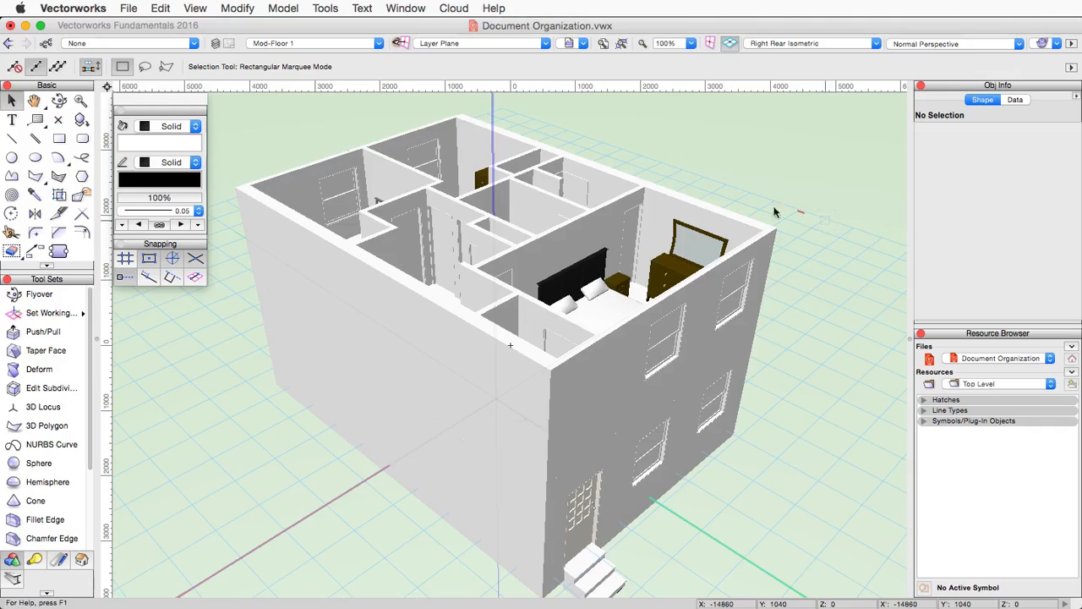
left_click(334, 10)
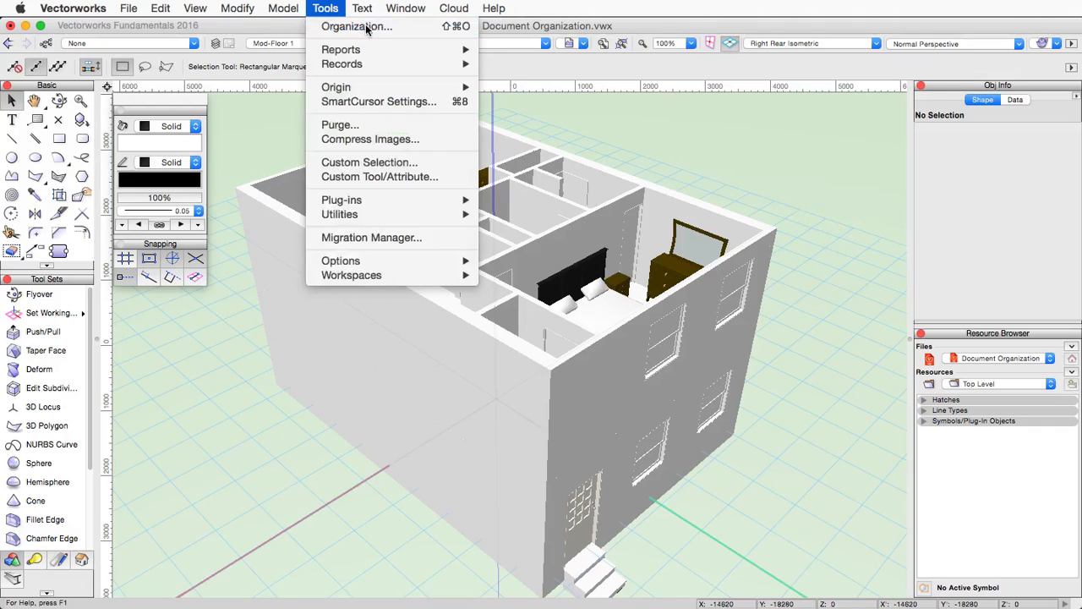
left_click(348, 26)
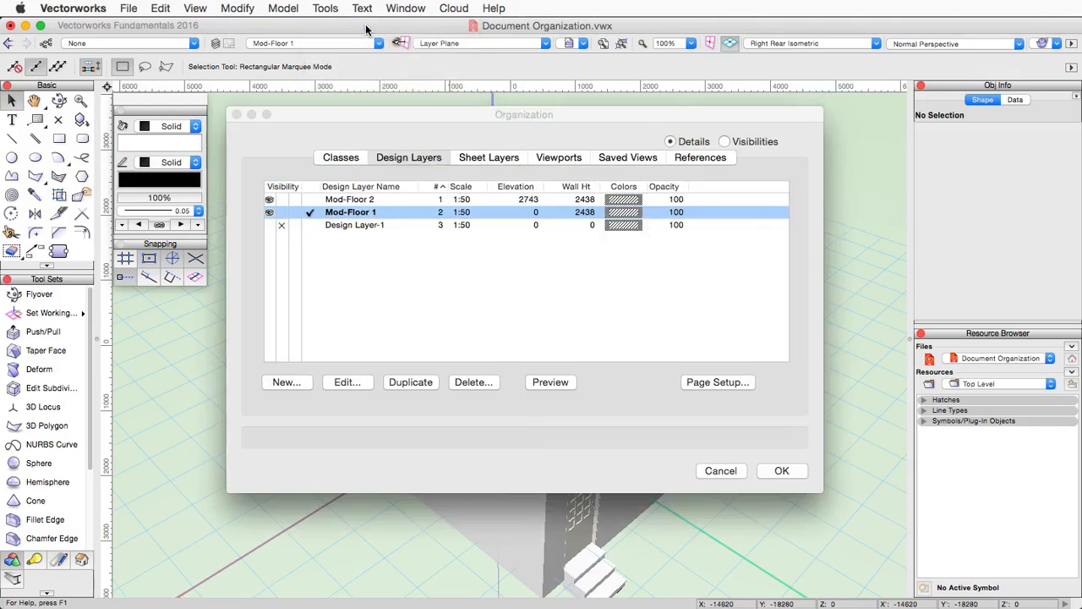
left_click(294, 200)
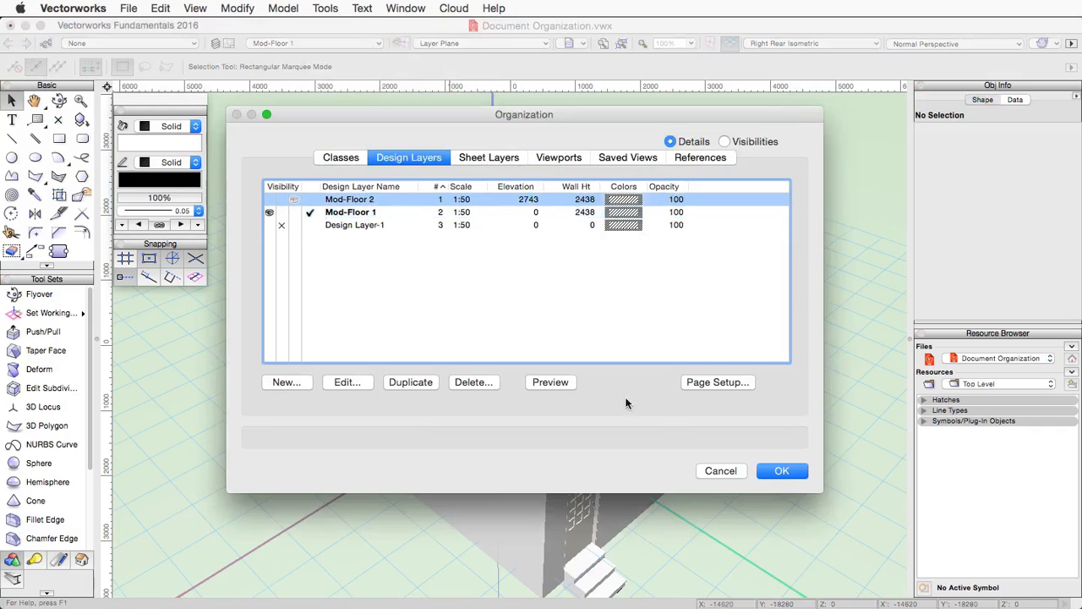
left_click(778, 471)
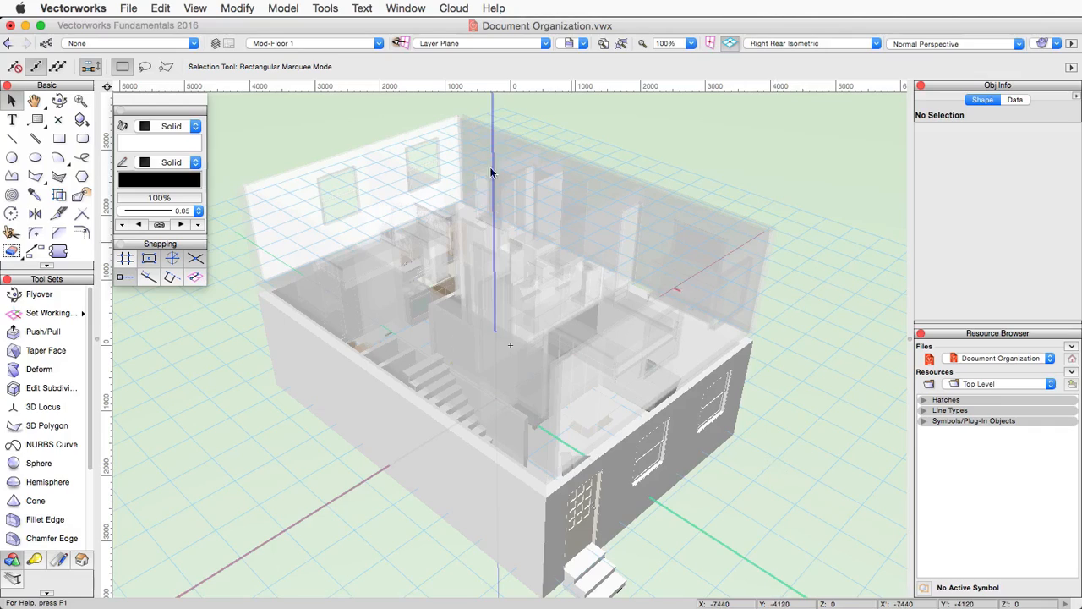
Make the Mod-Floor 2 design layer invisible so only the ground floor shows
left_click(326, 8)
left_click(351, 26)
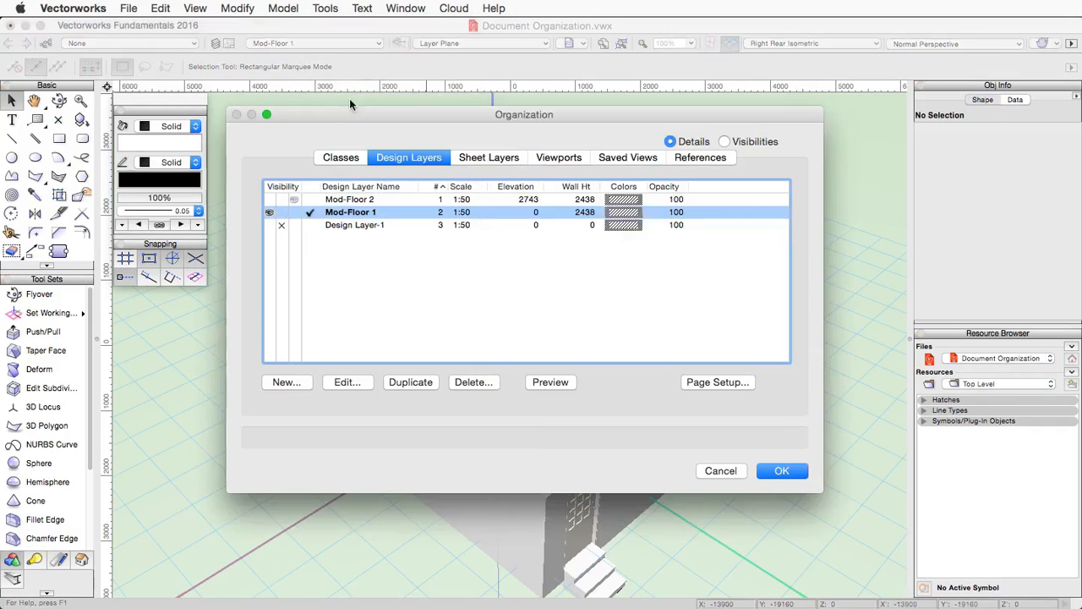
left_click(282, 199)
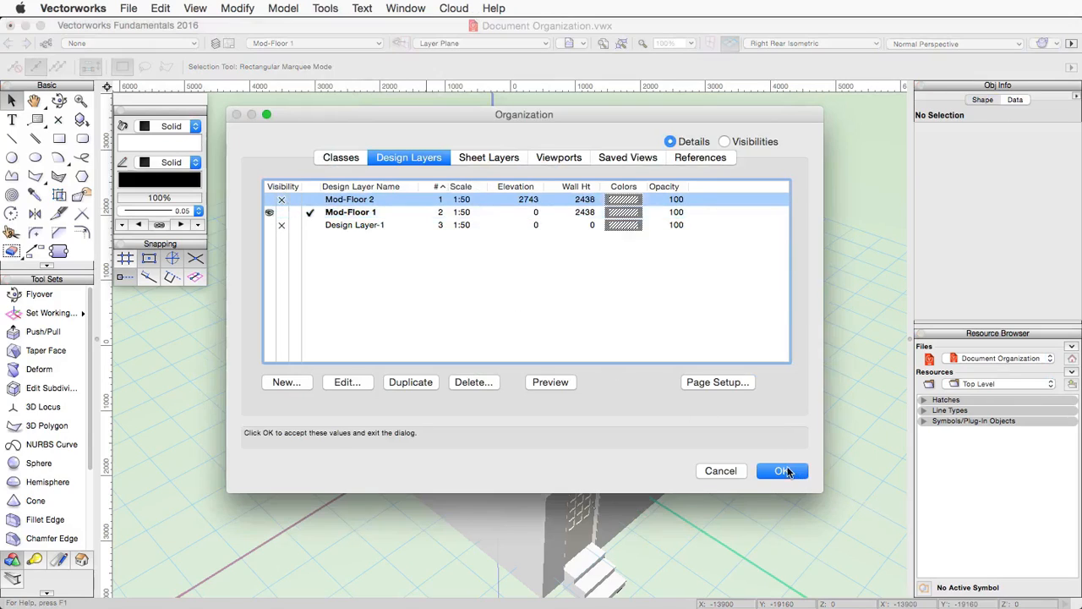
left_click(784, 471)
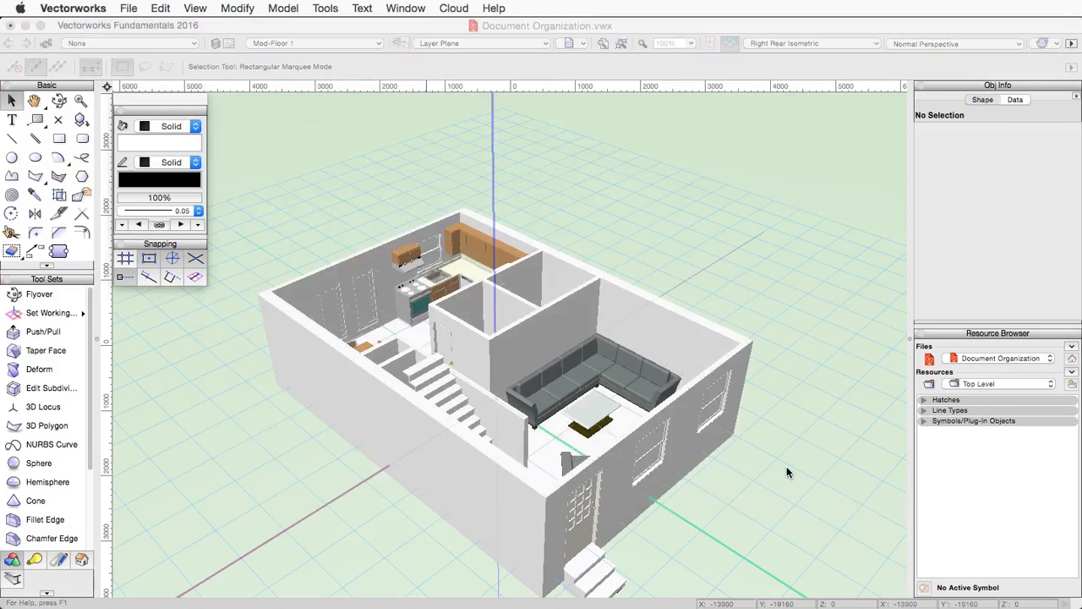
Select the sectional sofa to check its class and make the Furniture class invisible in the Organization settings
left_click(620, 382)
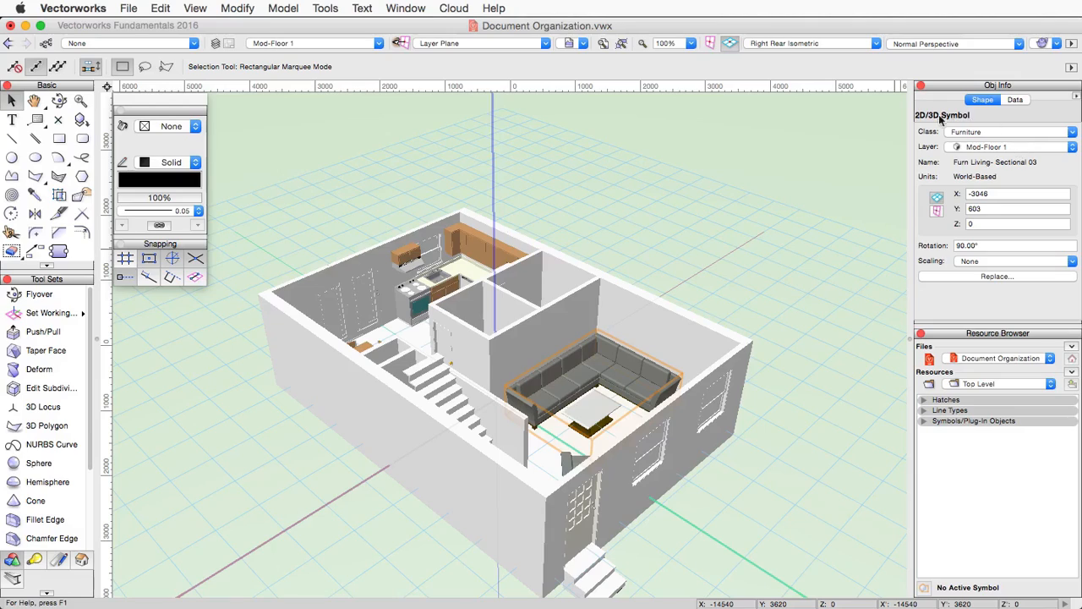
left_click(326, 8)
left_click(355, 26)
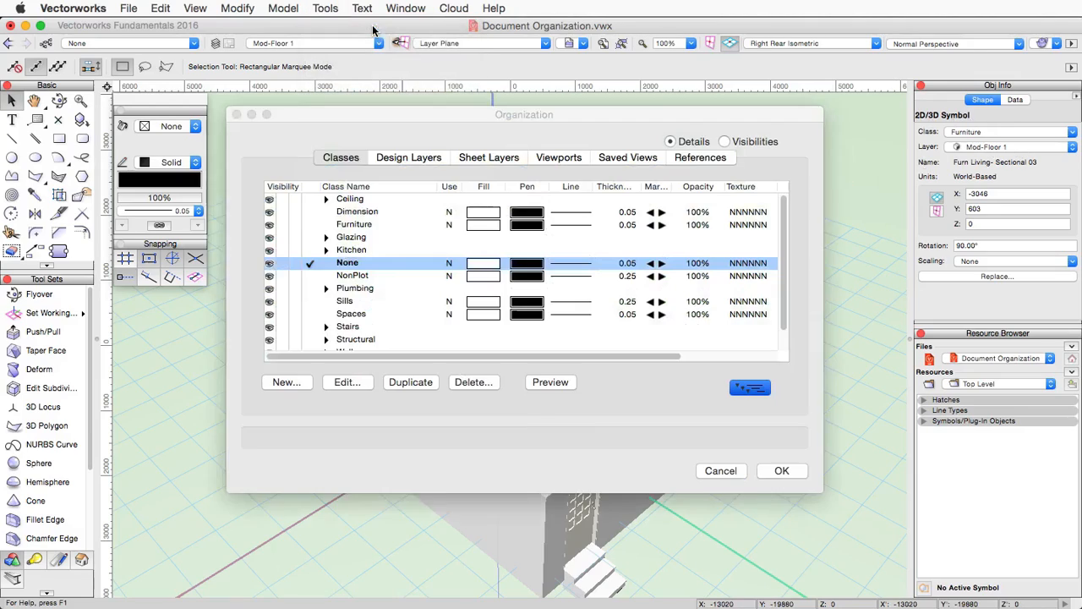
left_click(281, 224)
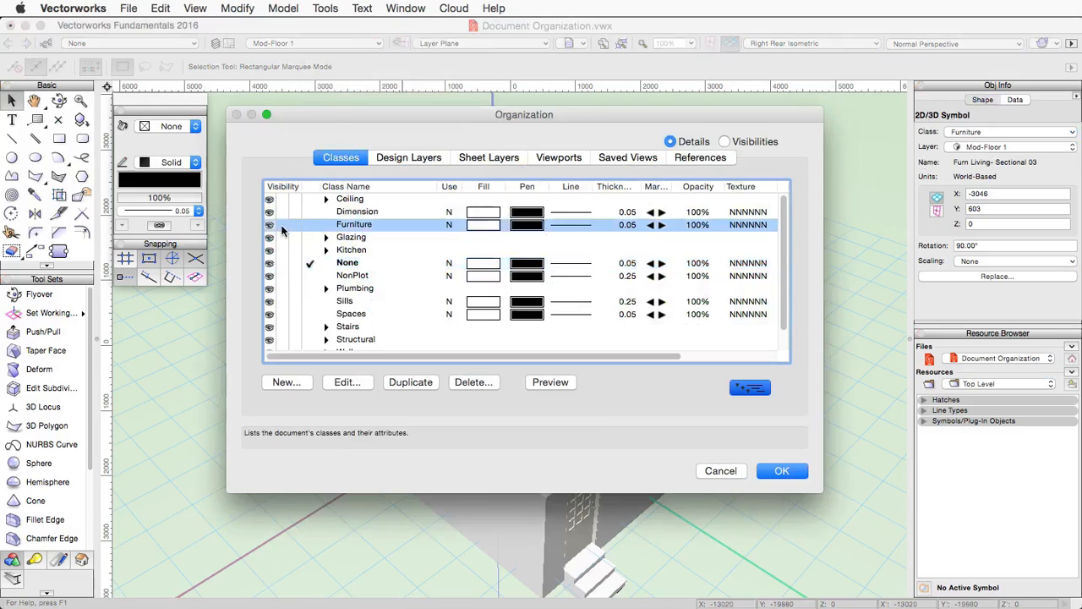
left_click(779, 470)
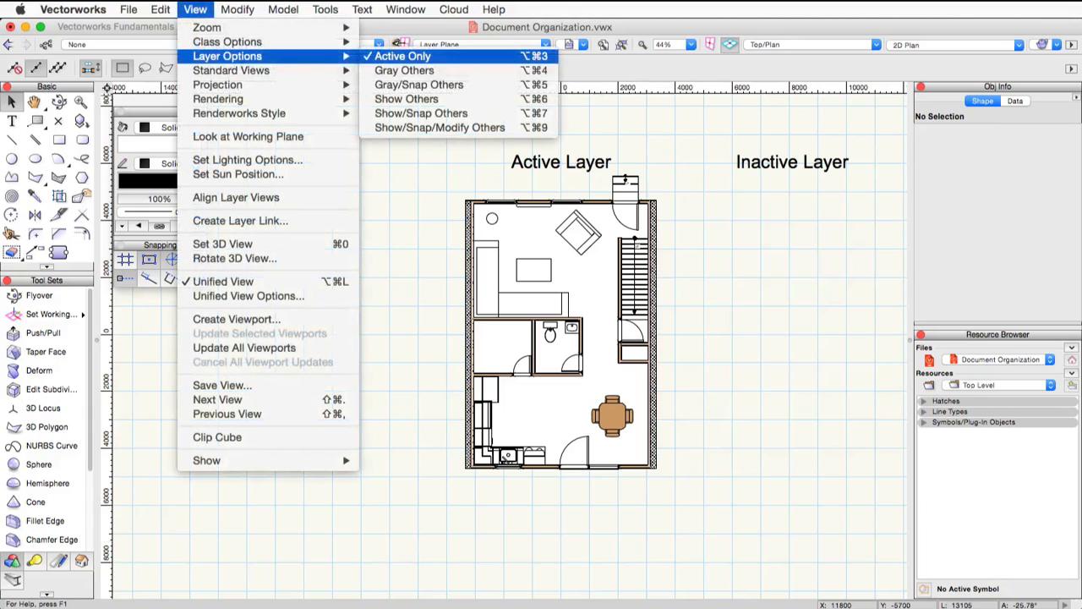
Test selecting objects on the active layer, such as the floor slab and interior door, with Active Only set
left_click(577, 249)
left_click(512, 241)
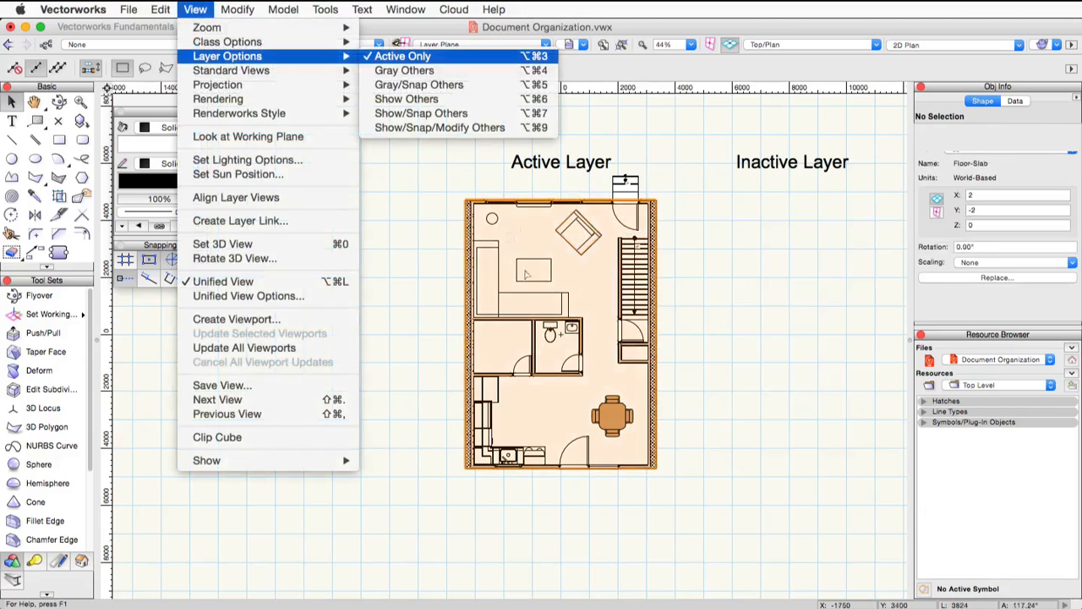
left_click(575, 361)
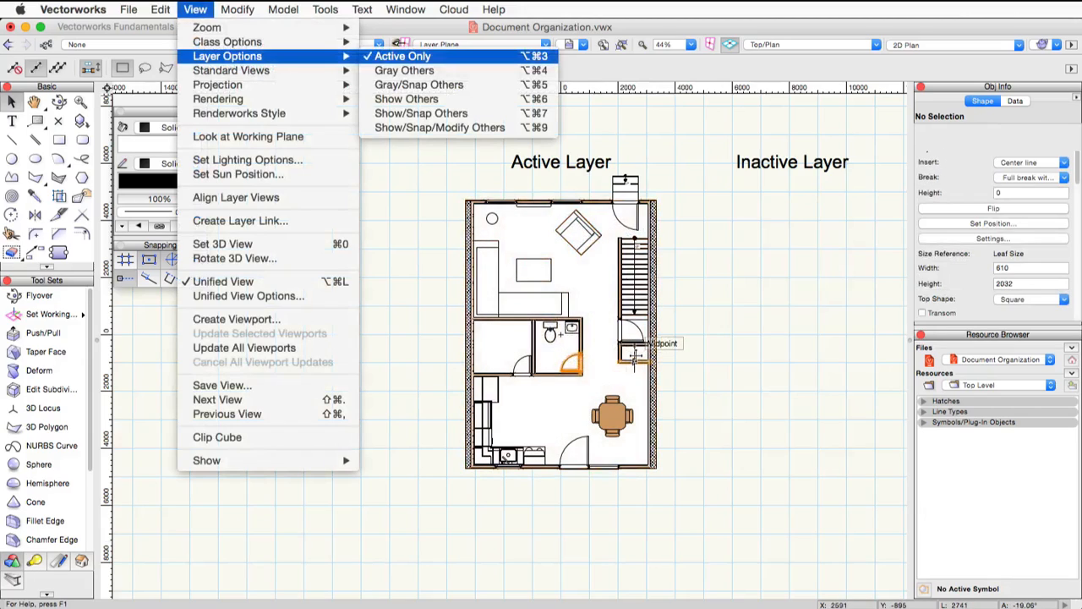
left_click(636, 361)
left_click(712, 360)
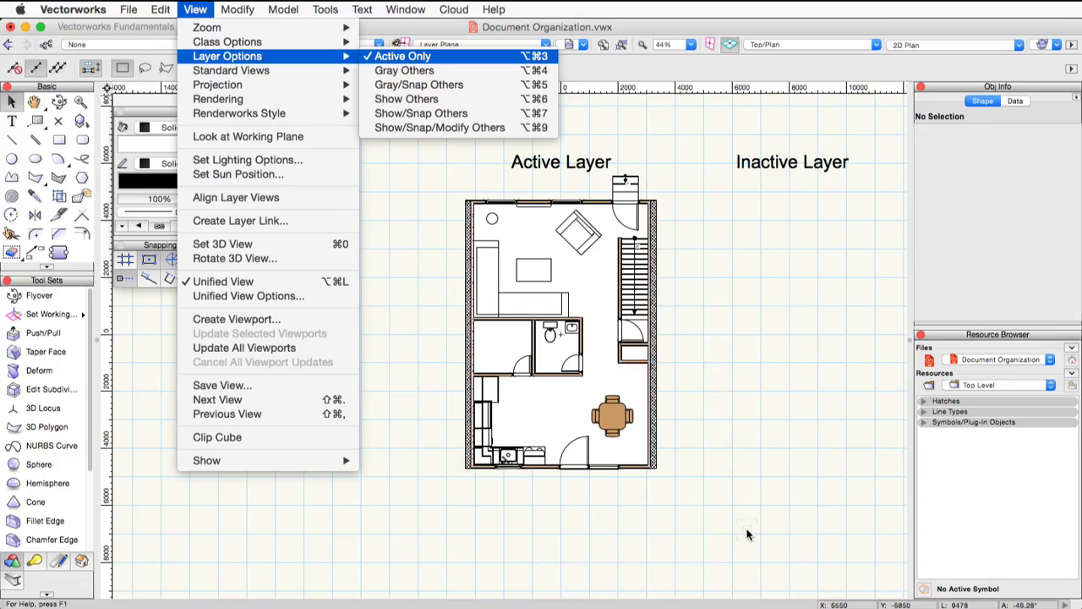
Set the layer options to Gray Others and test selecting the door and sofa on the active layer
key("super+4")
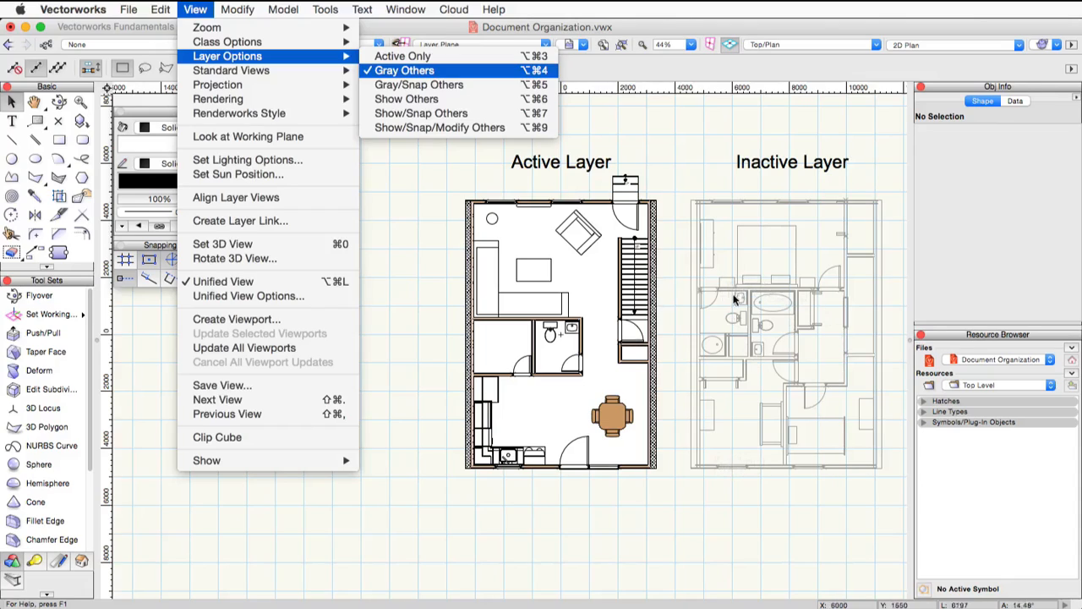
left_click(635, 362)
left_click(579, 363)
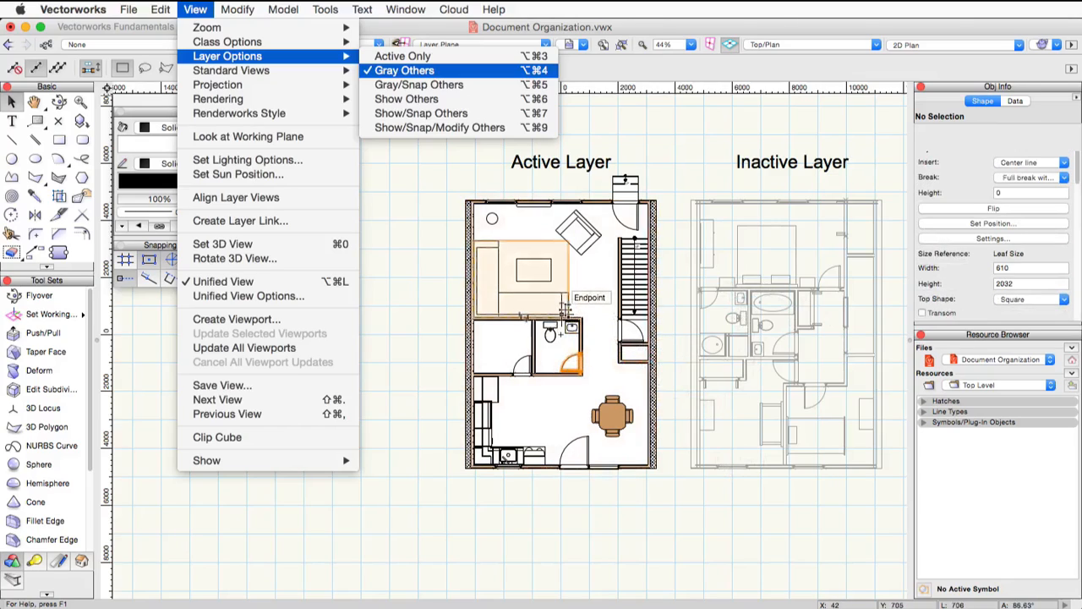
left_click(568, 304)
left_click(629, 501)
Switch the layer options to Gray/Snap Others and on to Show Others, testing selection of the sink and sofa on the active layer
key("alt+super+5")
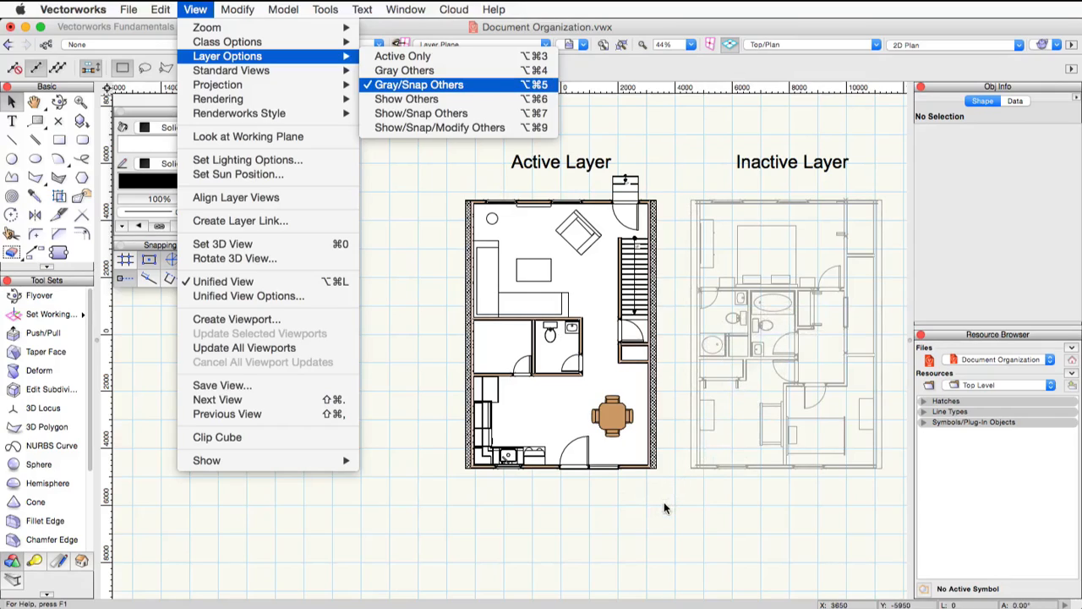
key("alt+super+6")
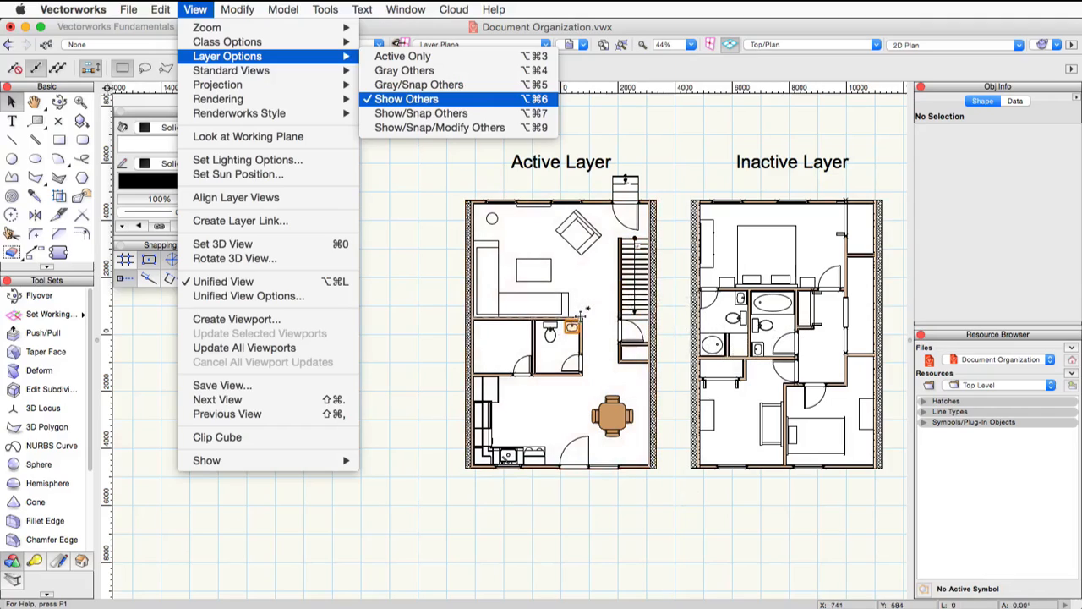
left_click(574, 328)
left_click(564, 305)
left_click(645, 519)
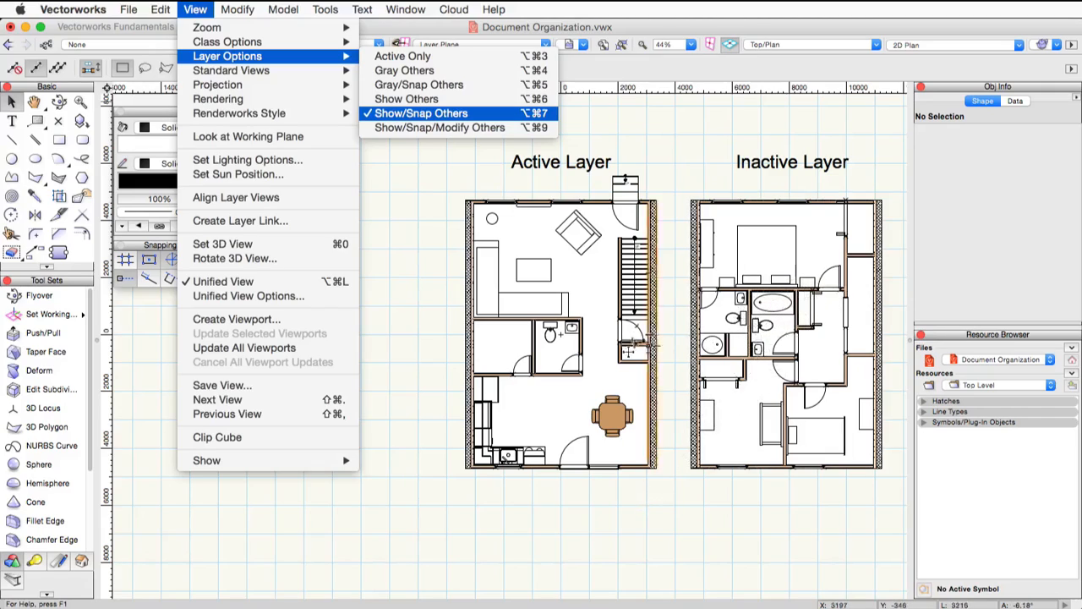
Test selecting the dining table under Show/Snap Others and switch the layer options to Show/Snap/Modify Others
left_click(601, 406)
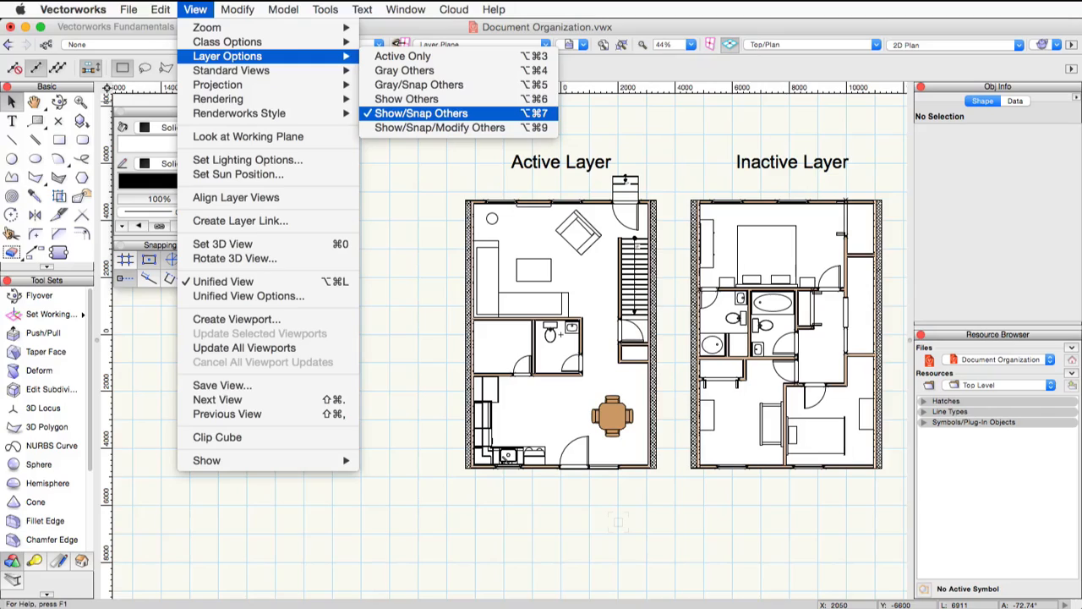
left_click(439, 127)
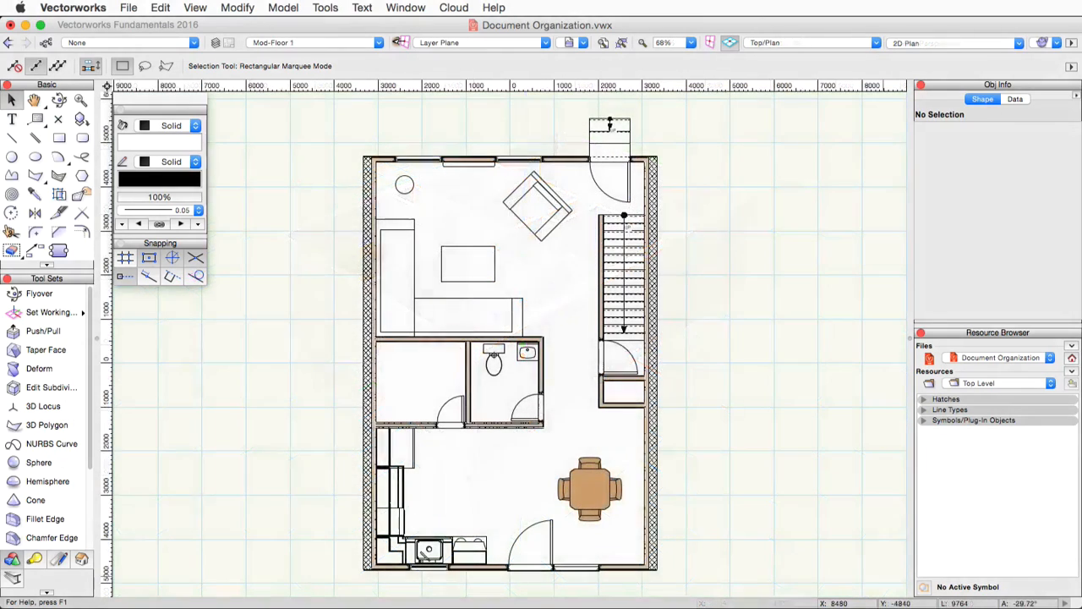
Examine the class and layer of the dining table, the bathroom door, the toilet and the refrigerator
left_click(597, 488)
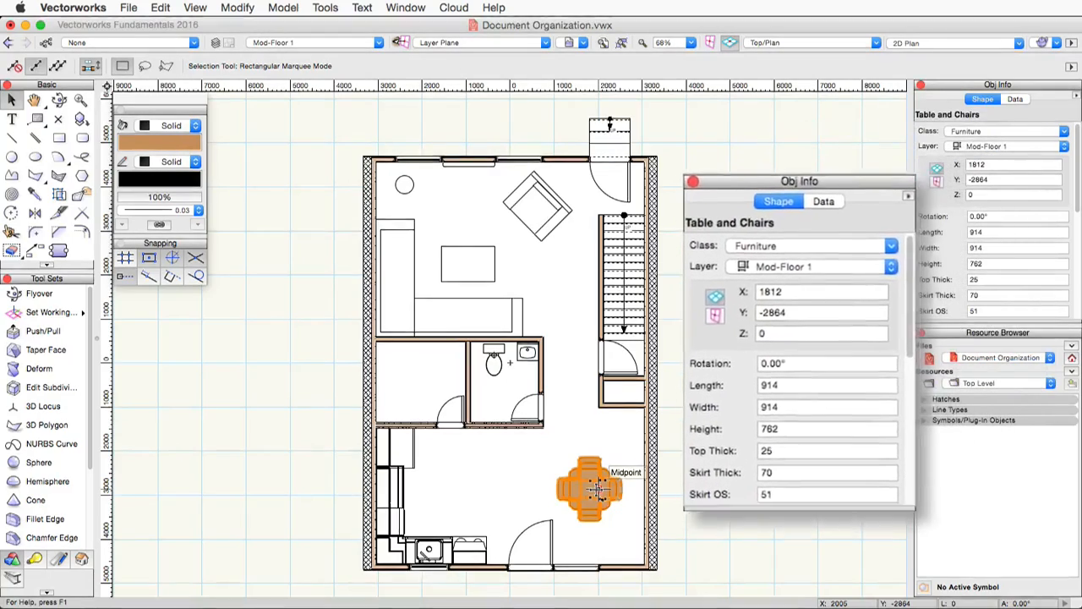
left_click(542, 407)
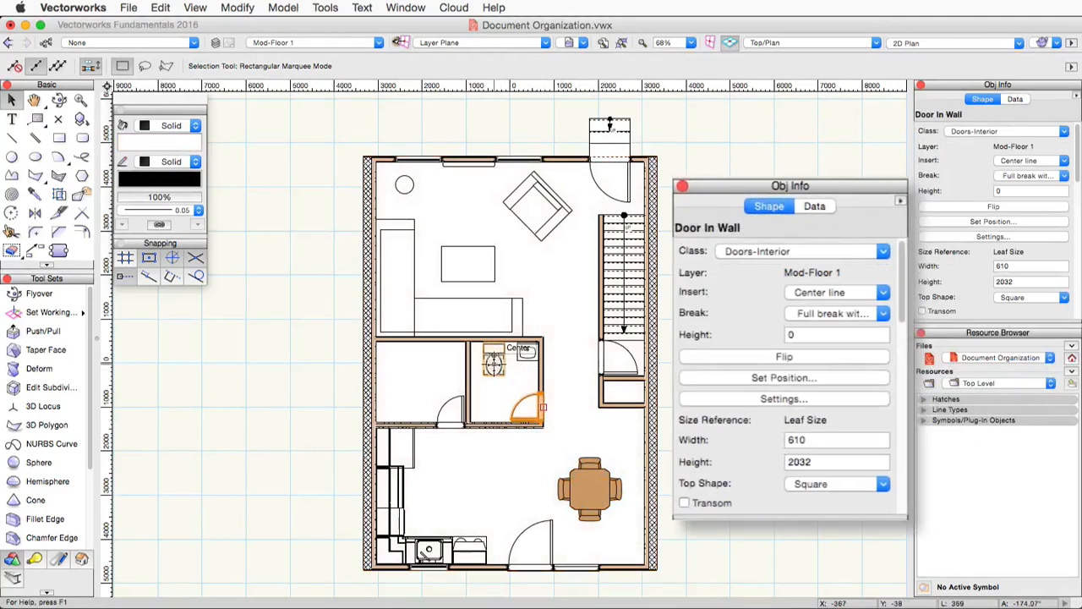
left_click(495, 362)
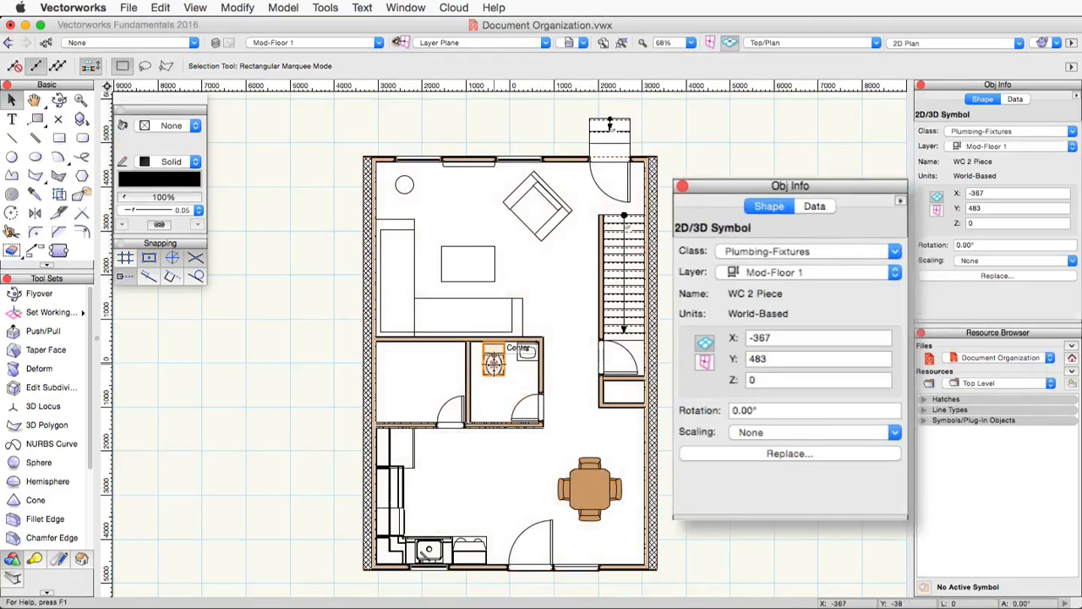
left_click(405, 449)
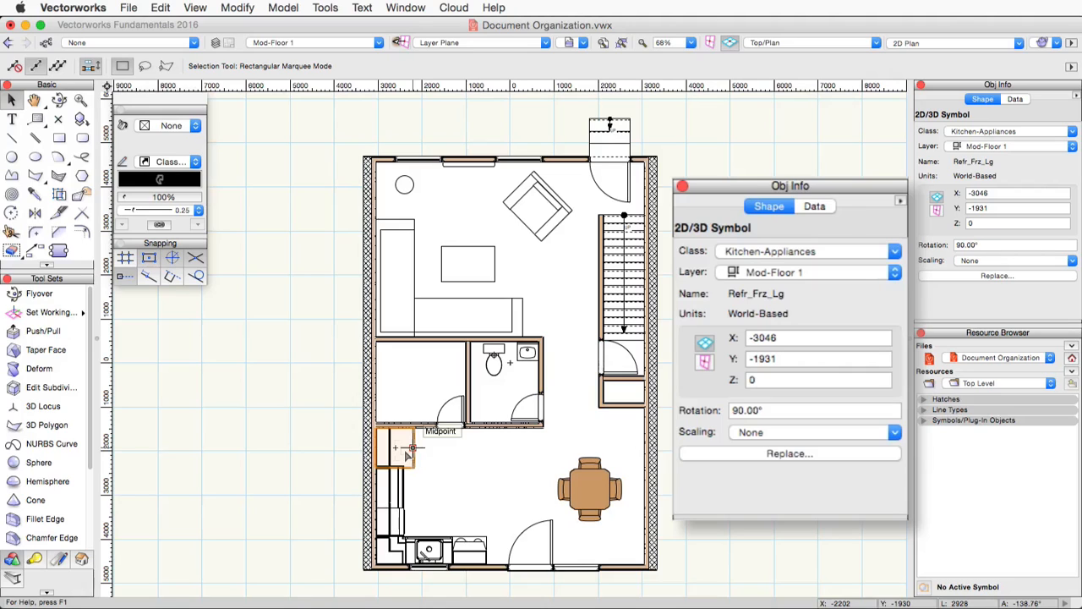
Make Mod-Floor 2 the active layer and activate the Plumbing-Fixtures class from the middle bathroom's toilet
key("super+shift+Up")
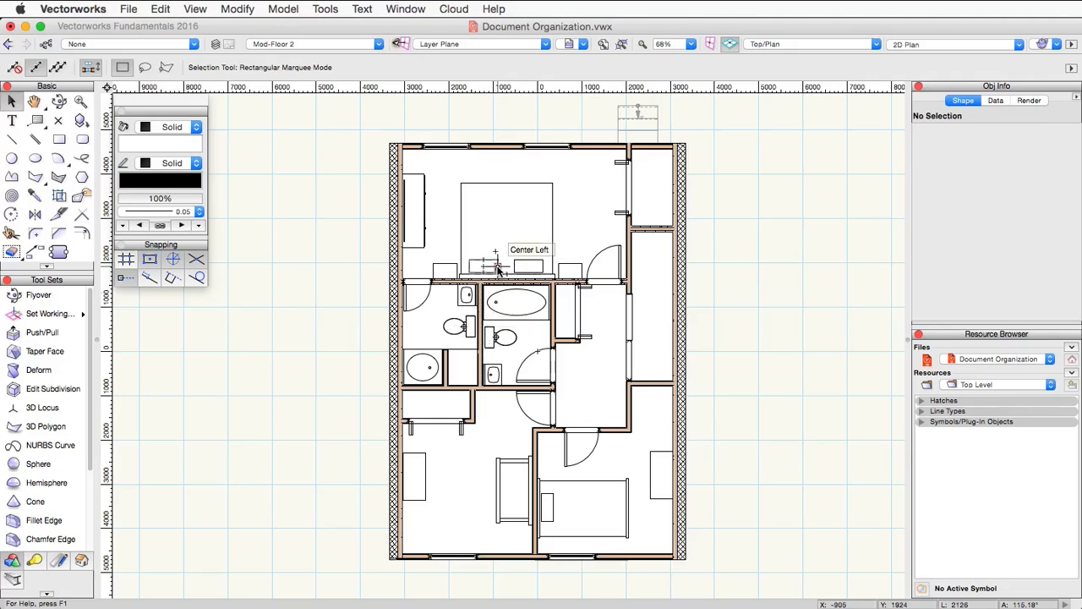
right_click(499, 339)
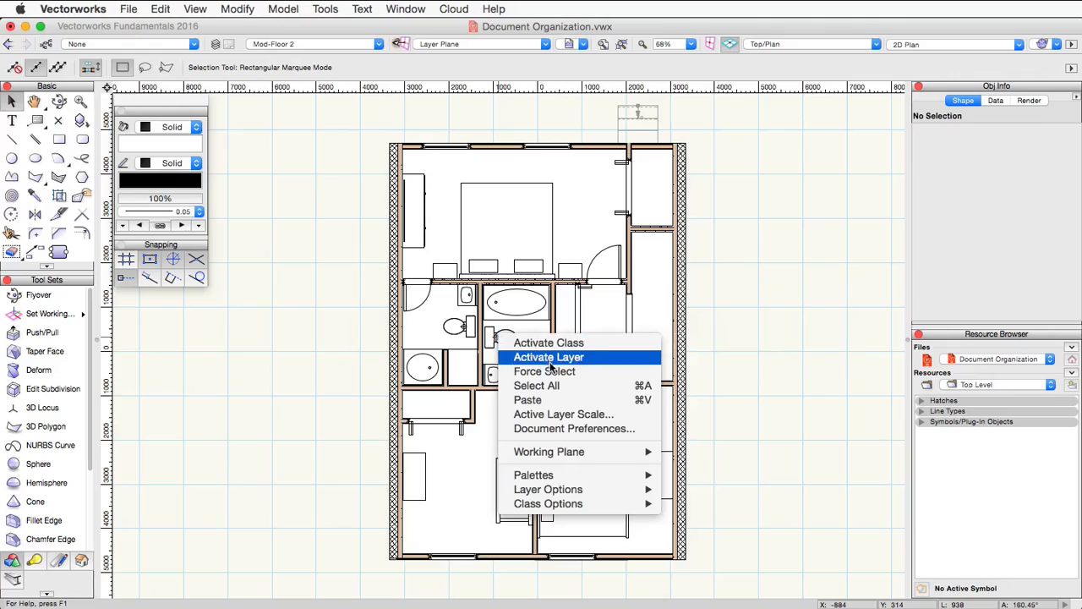
left_click(619, 376)
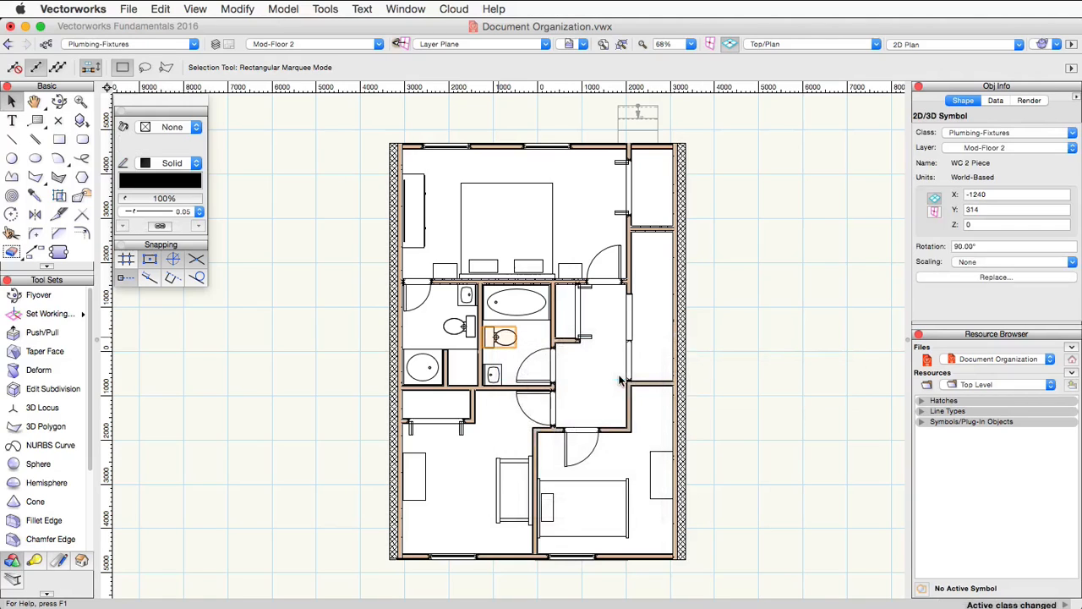